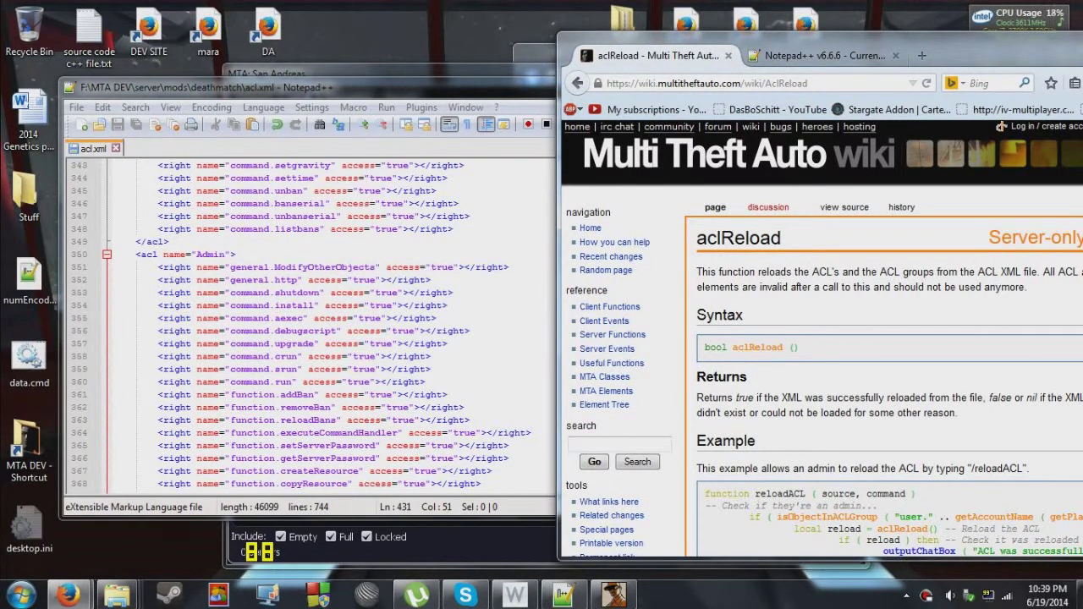
# Move the aclReload wiki window up-left, make it taller, and select the name aclReload.
pyautogui.moveTo(947, 55); pyautogui.dragTo(844, 26)
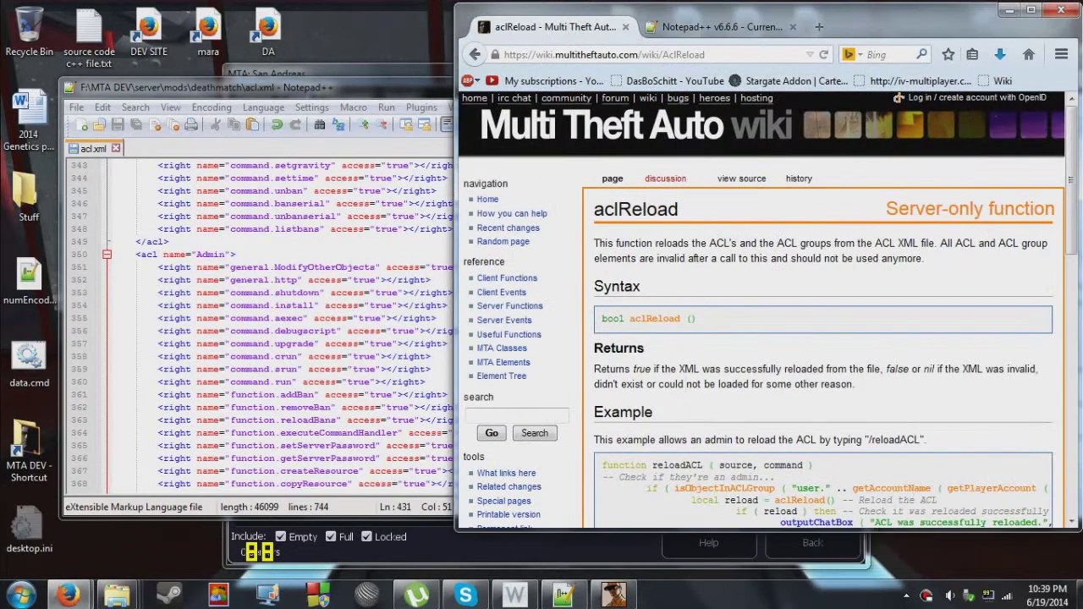
pyautogui.moveTo(761, 530); pyautogui.dragTo(761, 559)
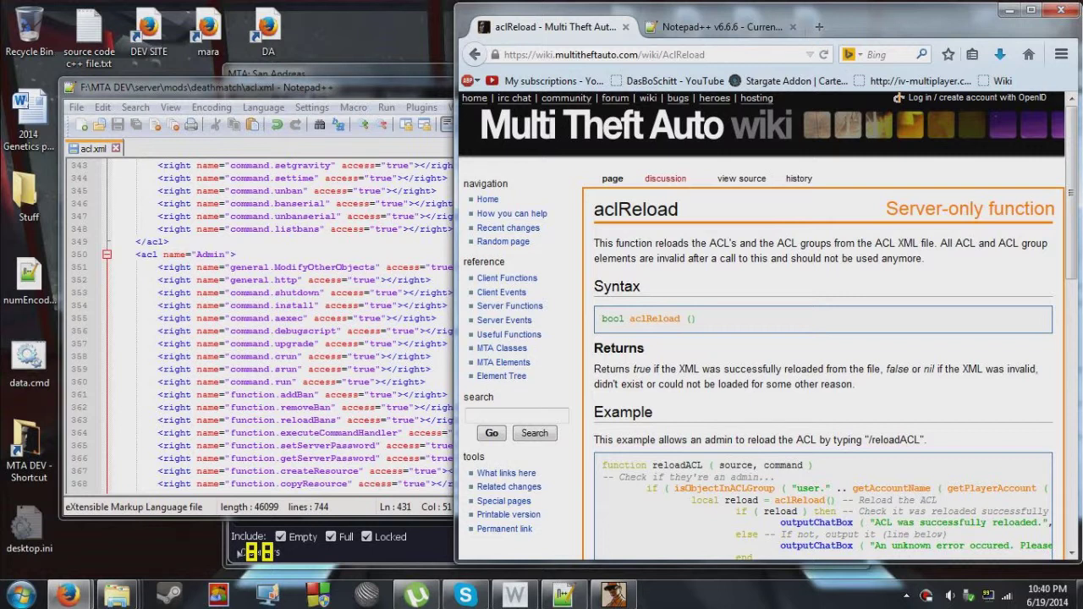
pyautogui.moveTo(679, 209); pyautogui.dragTo(594, 209)
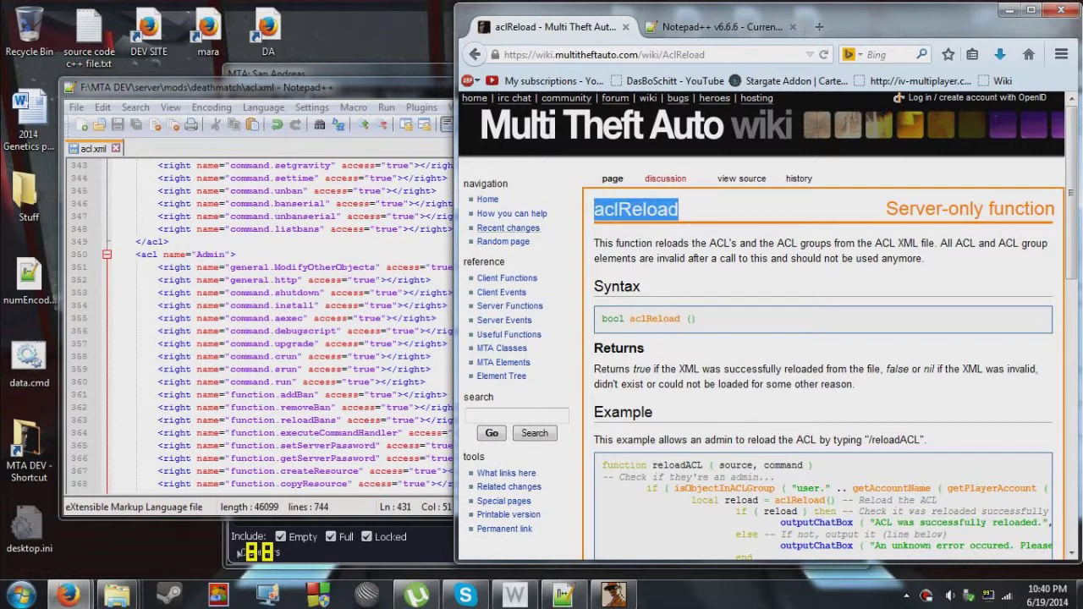
# Duplicate the addBan permission line of line 361 in acl.xml onto a new line above it.
pyautogui.click(135, 395)
pyautogui.scroll(-1, 134, 394)
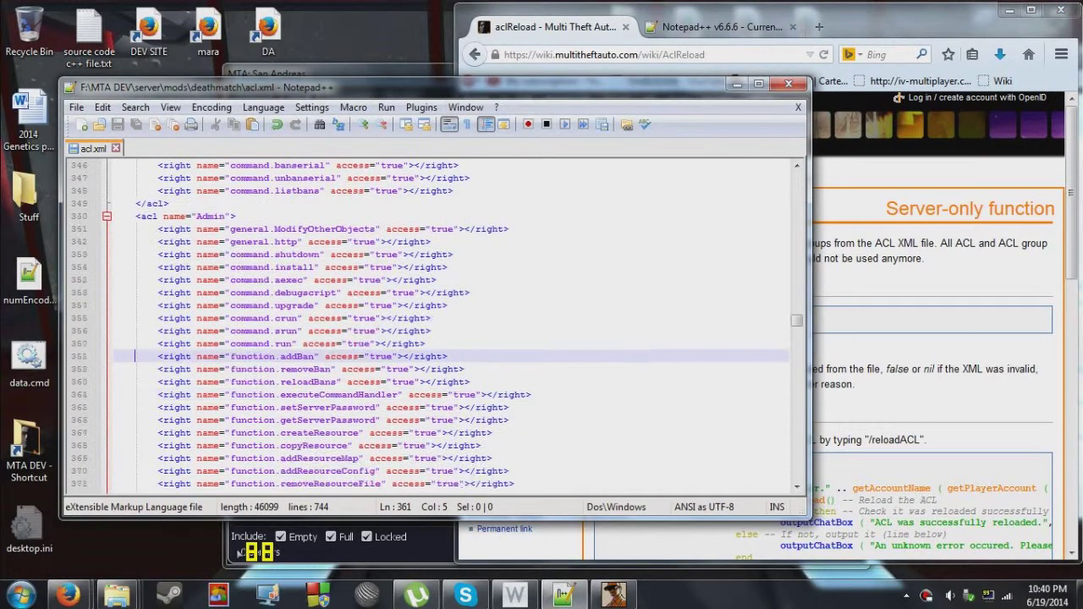
pyautogui.hotkey('shift', 'End')
pyautogui.hotkey('ctrl', 'c')
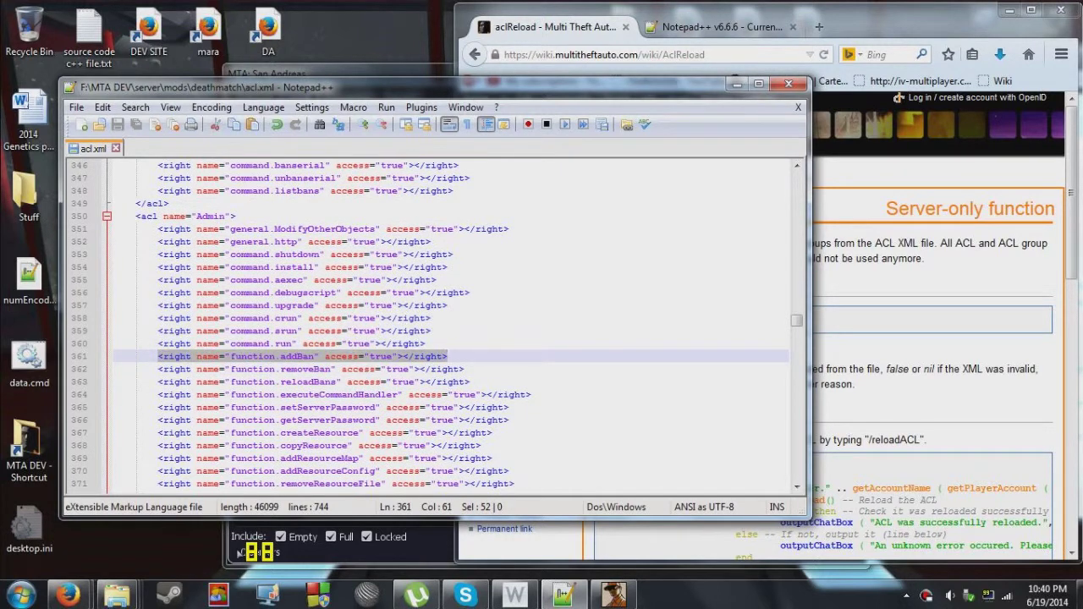
pyautogui.press('Up')
pyautogui.press('Return')
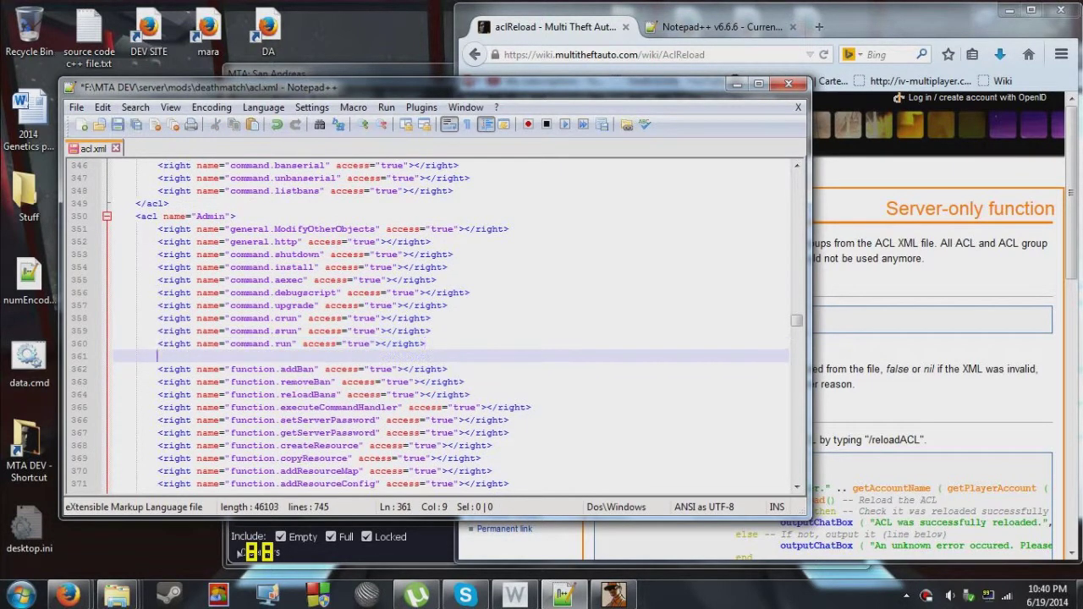
pyautogui.hotkey('ctrl', 'v')
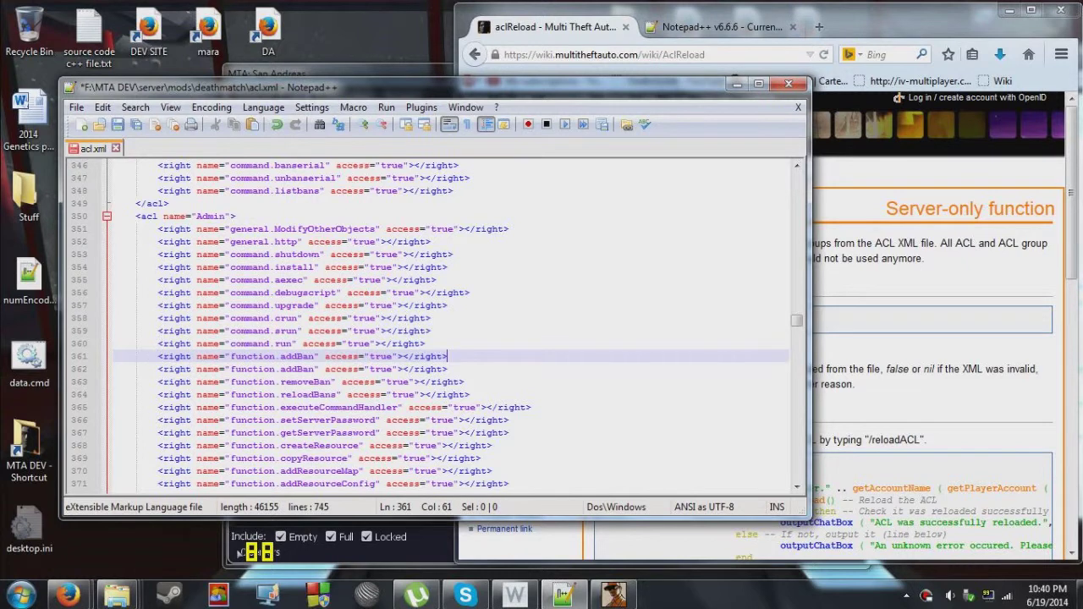
# Replace addBan with the copied aclReload, save acl.xml and close it.
pyautogui.hotkey('alt', 'Tab')
pyautogui.moveTo(680, 209); pyautogui.dragTo(593, 209)
pyautogui.hotkey('ctrl', 'c')
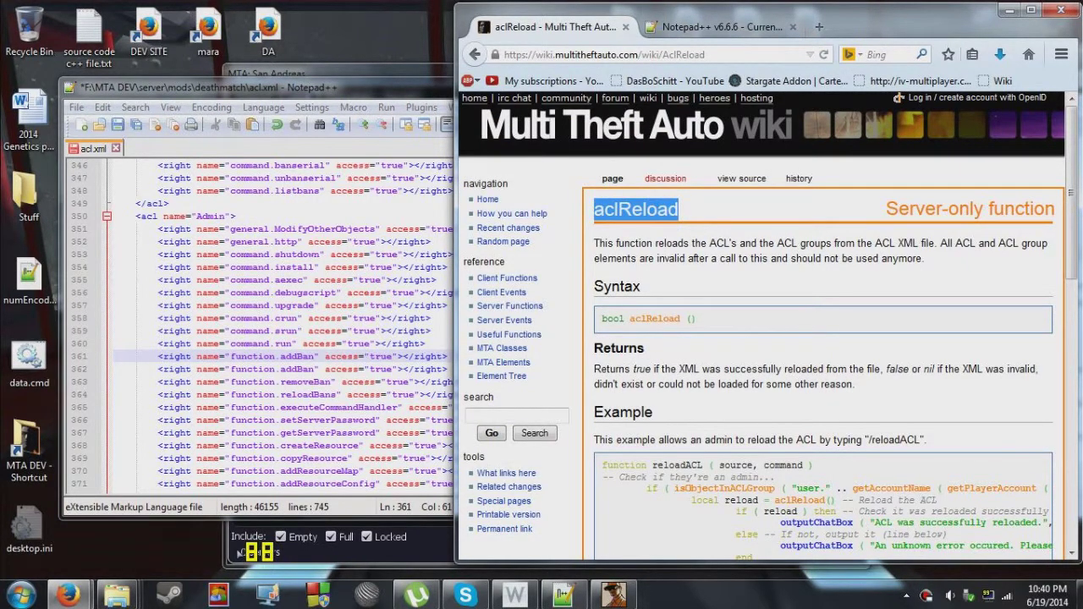
pyautogui.hotkey('alt', 'Tab')
pyautogui.doubleClick(298, 356)
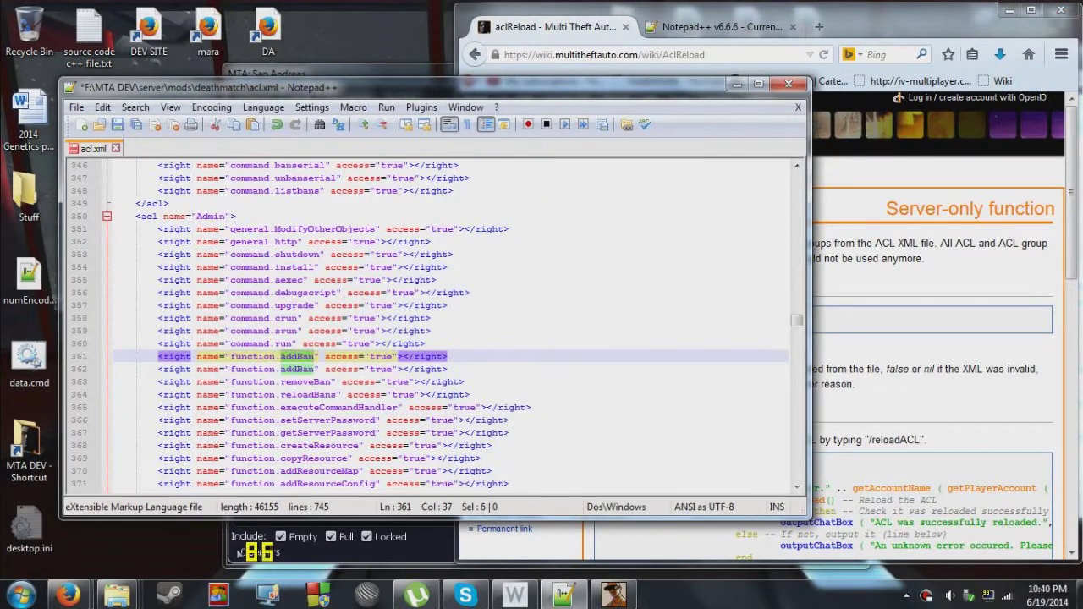
pyautogui.hotkey('ctrl', 'v')
pyautogui.hotkey('ctrl', 's')
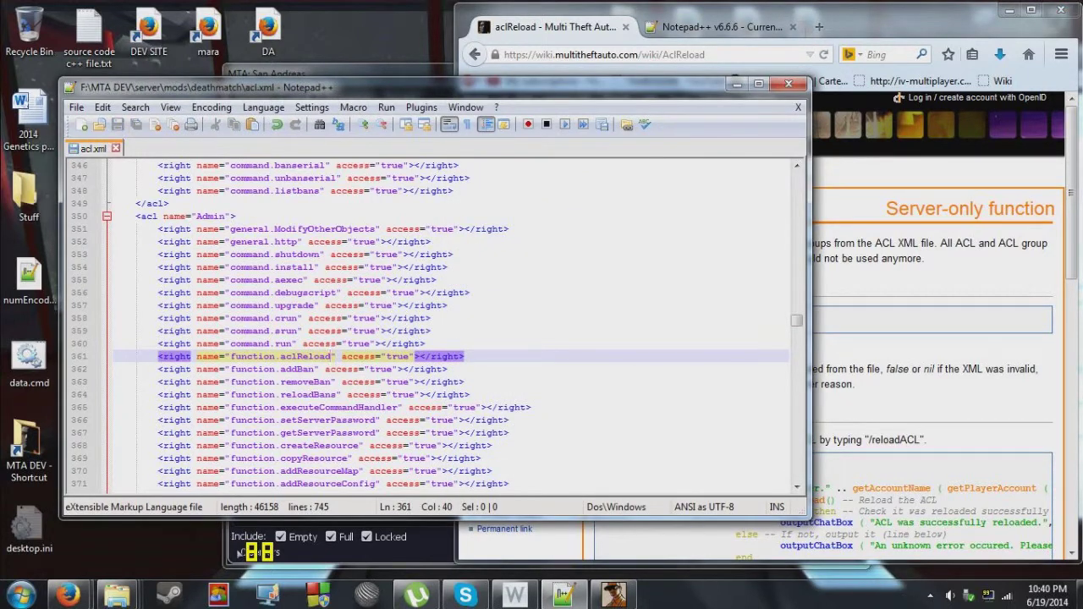
pyautogui.hotkey('ctrl', 'w')
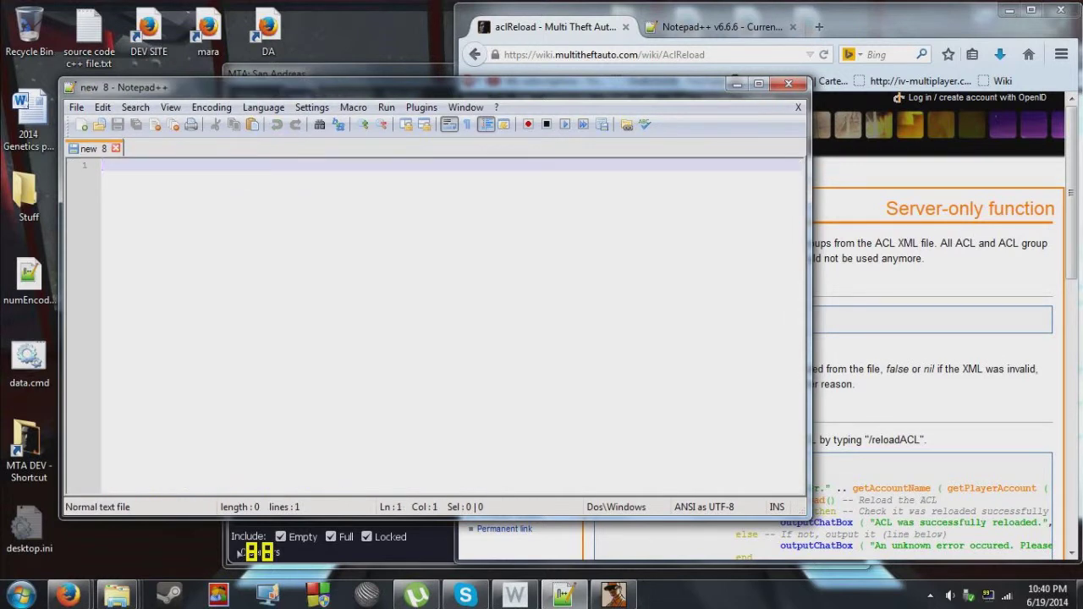
# Minimize Notepad++ and bring up the deathmatch folder window in Explorer.
pyautogui.click(737, 83)
pyautogui.moveTo(116, 595)
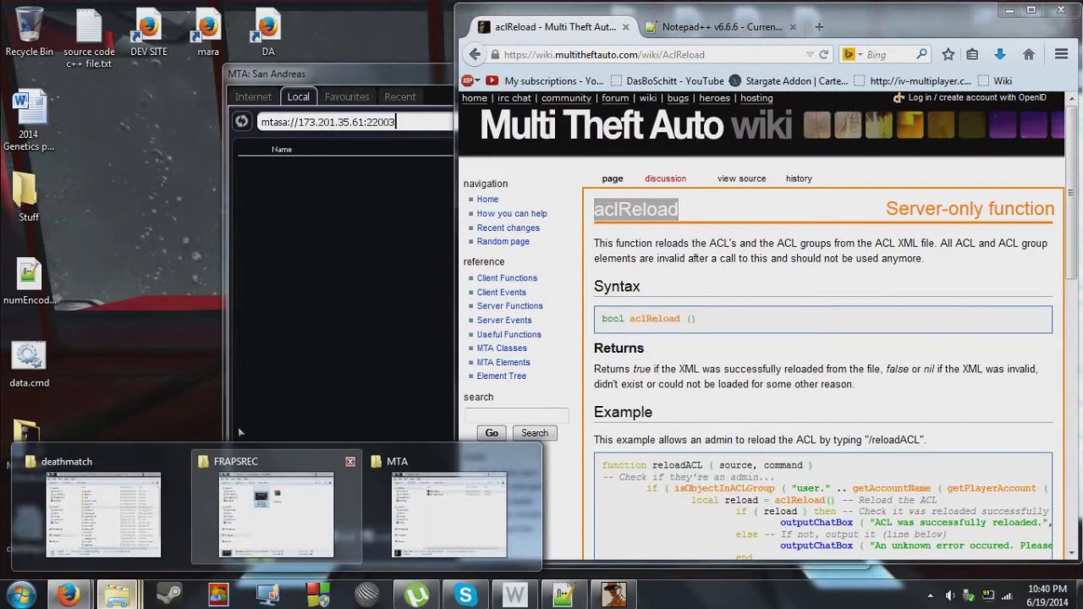
pyautogui.click(411, 510)
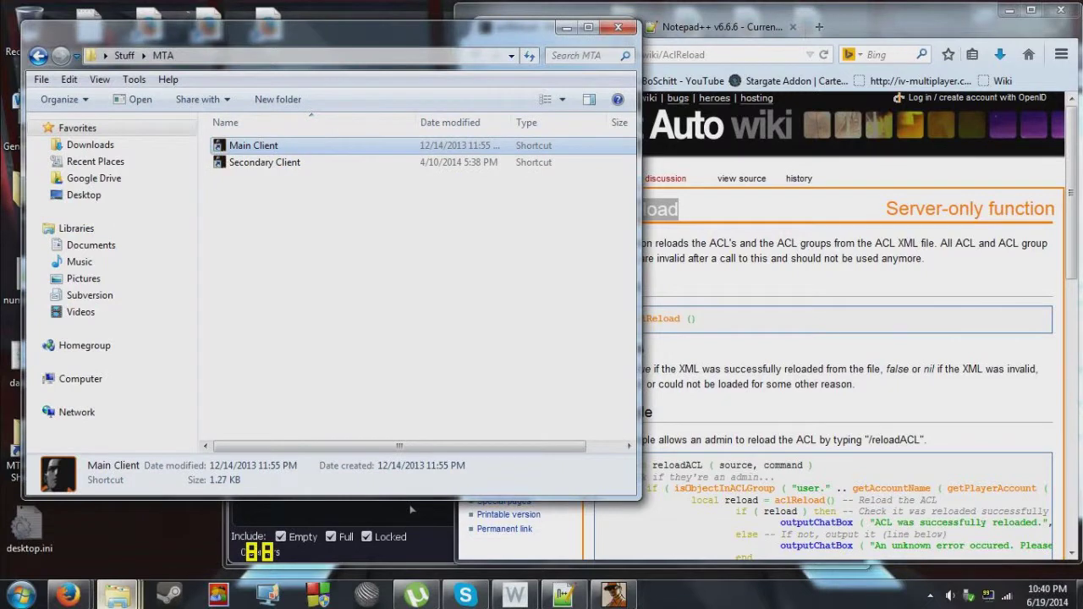
pyautogui.moveTo(117, 595)
pyautogui.click(93, 521)
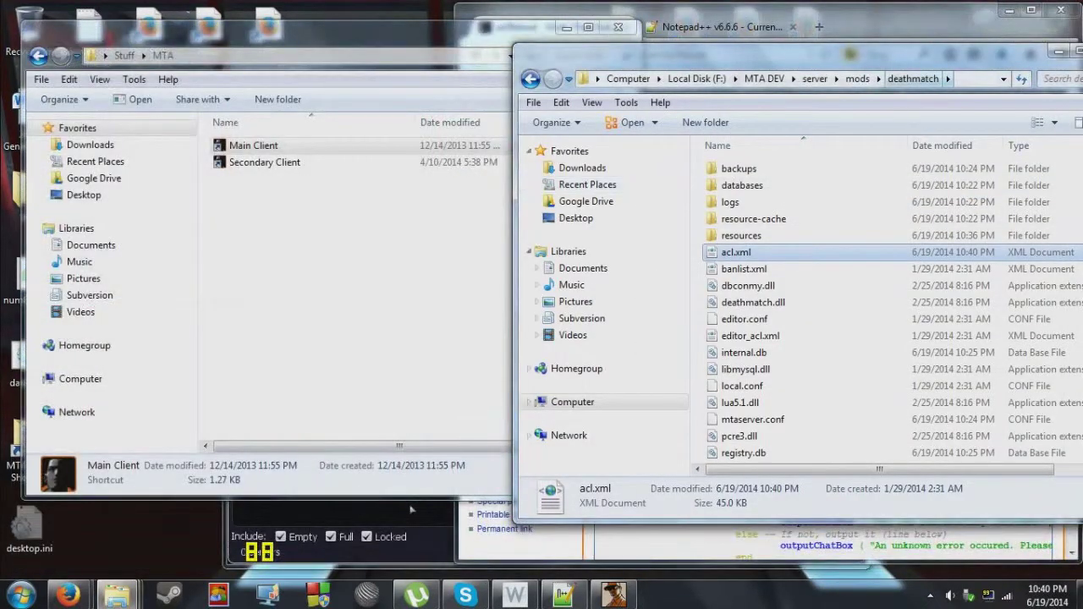
# Launch MTA Server.exe from the server folder and return to the MTA server browser.
pyautogui.click(858, 79)
pyautogui.click(815, 79)
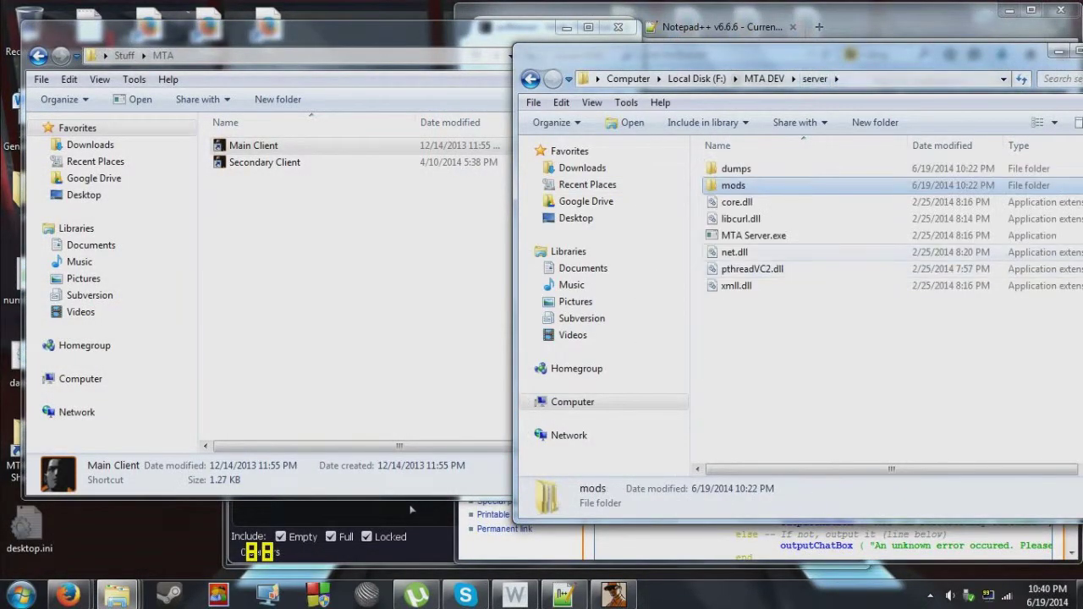
pyautogui.doubleClick(753, 235)
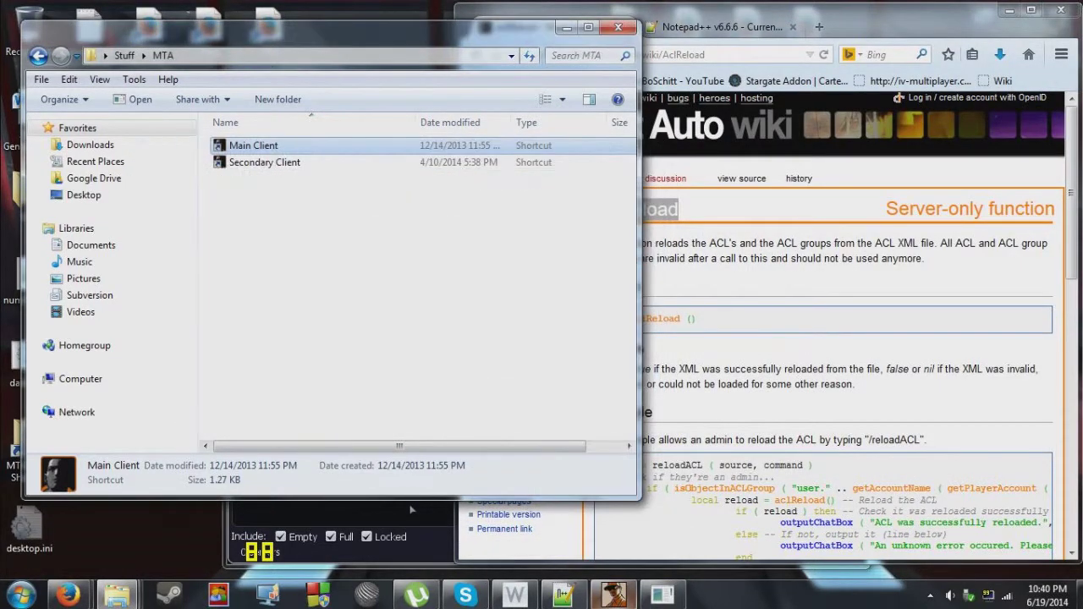
pyautogui.click(411, 510)
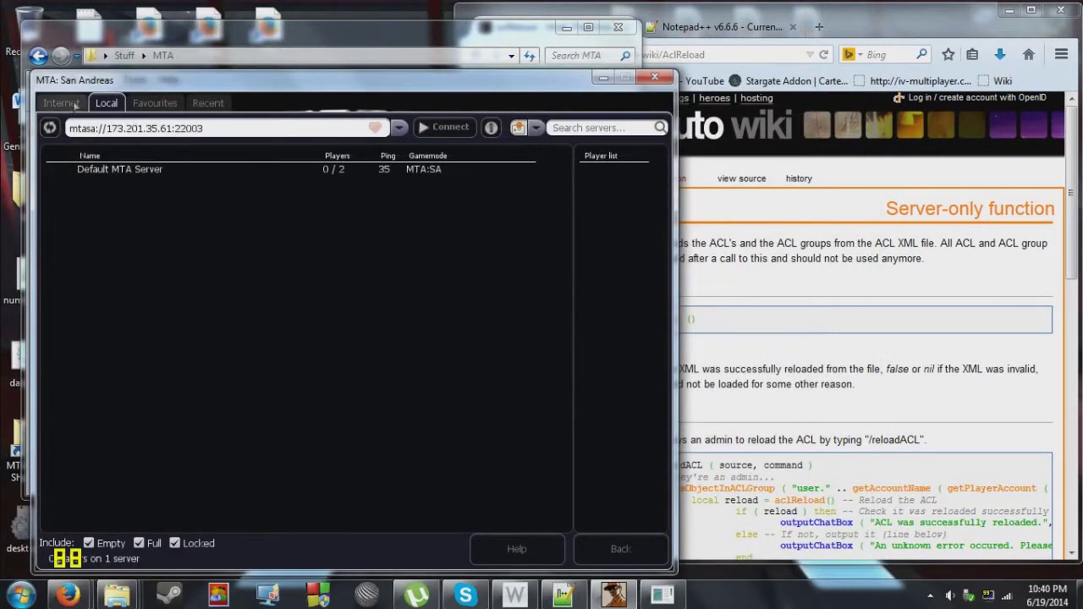
# Join Default MTA Server from the Local server list.
pyautogui.click(61, 102)
pyautogui.click(108, 102)
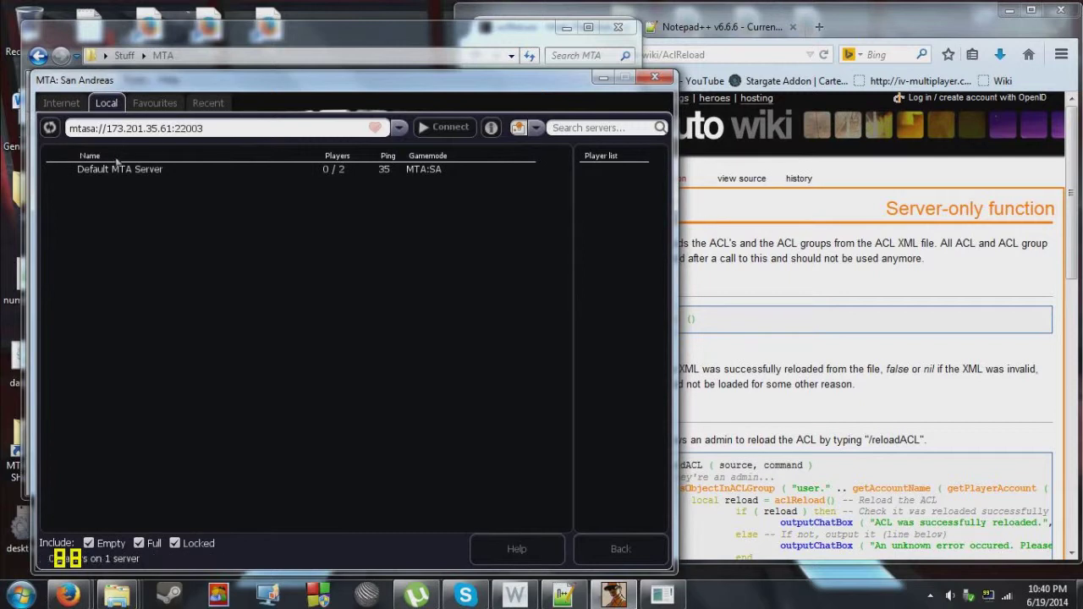
pyautogui.click(127, 171)
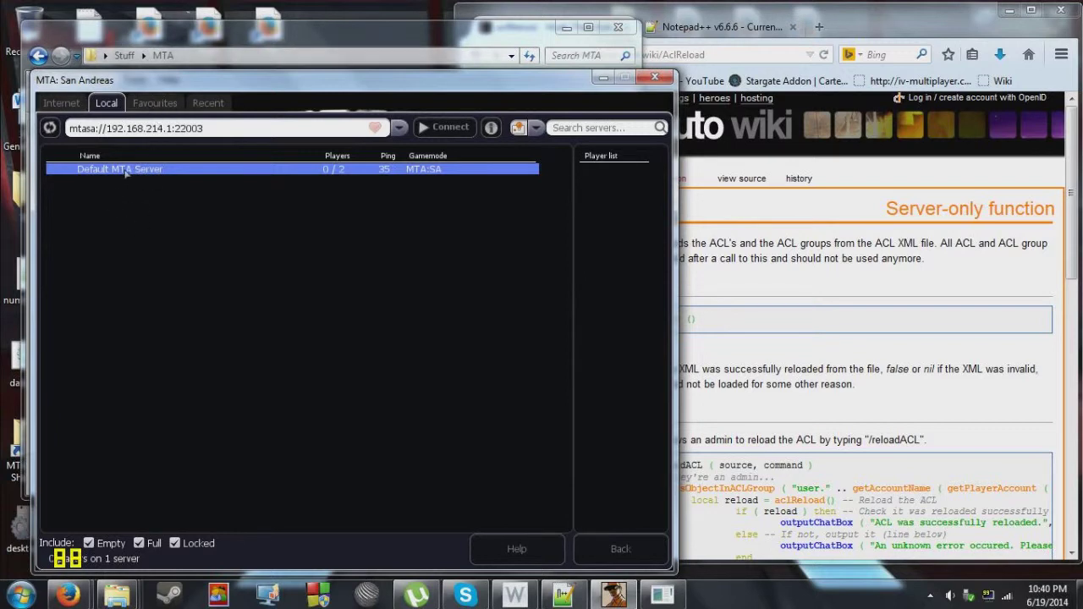
pyautogui.doubleClick(124, 172)
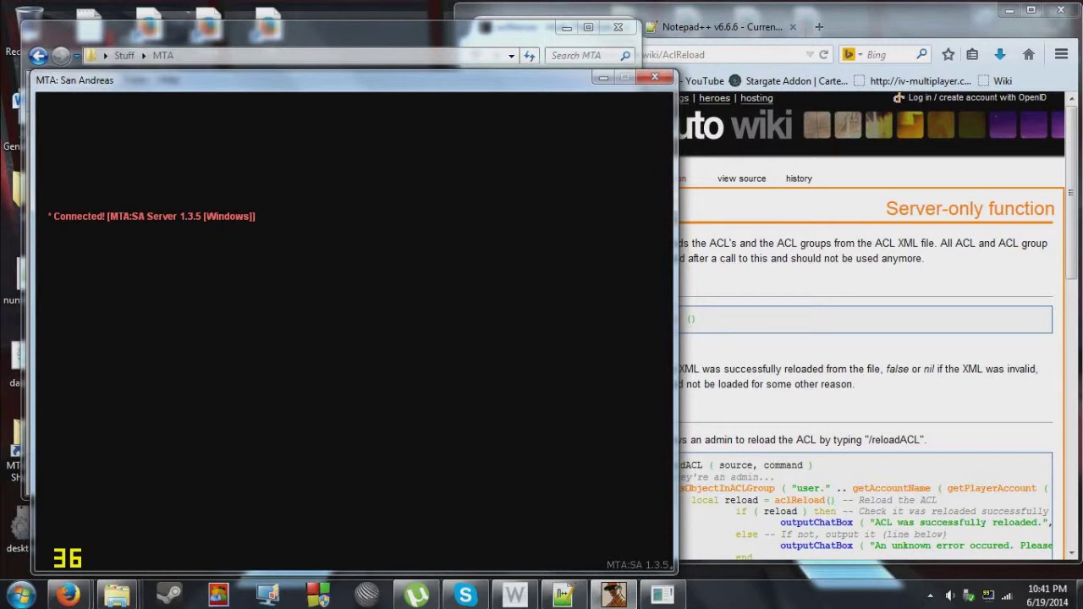
# Run refresh in the F8 console, log in with the admin username and password, then open the Admin Panel.
pyautogui.press('F8')
pyautogui.write('refresh')
pyautogui.press('Return')
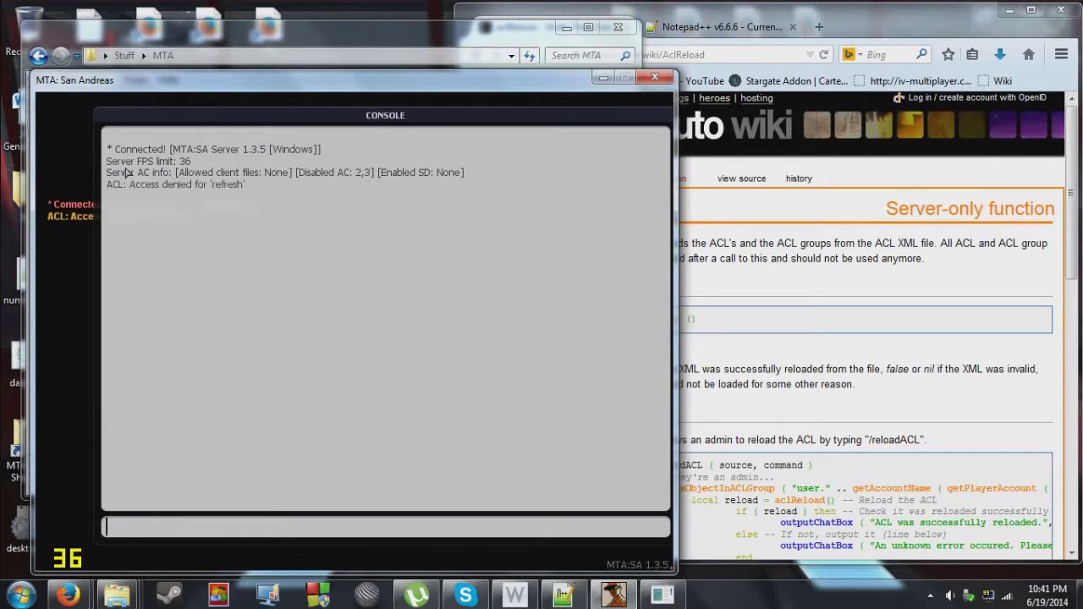
pyautogui.write('login Atton 1234')
pyautogui.press('Return')
pyautogui.press('F8')
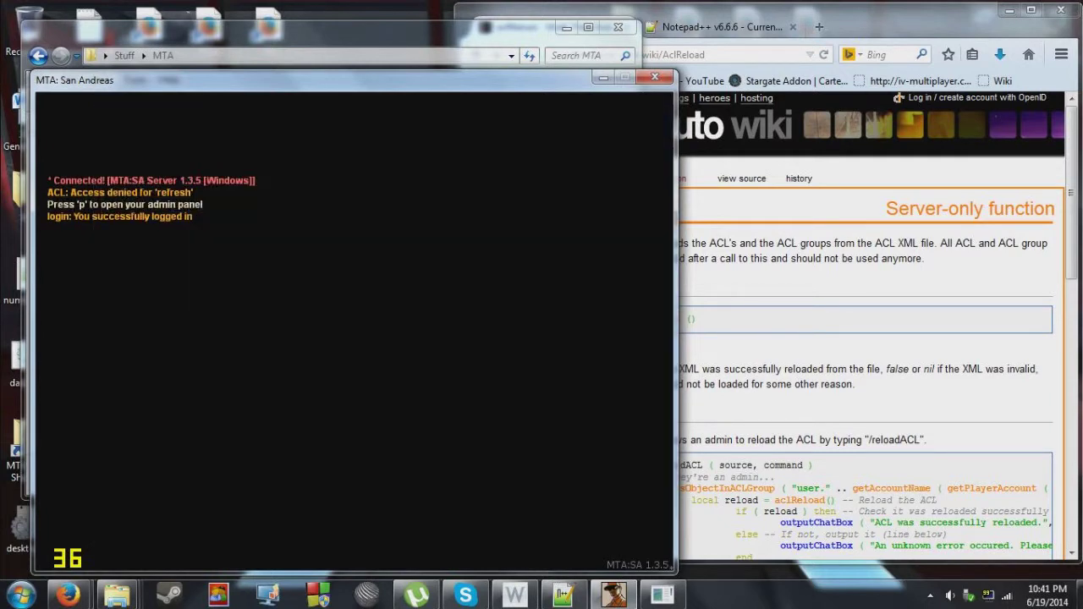
pyautogui.press('p')
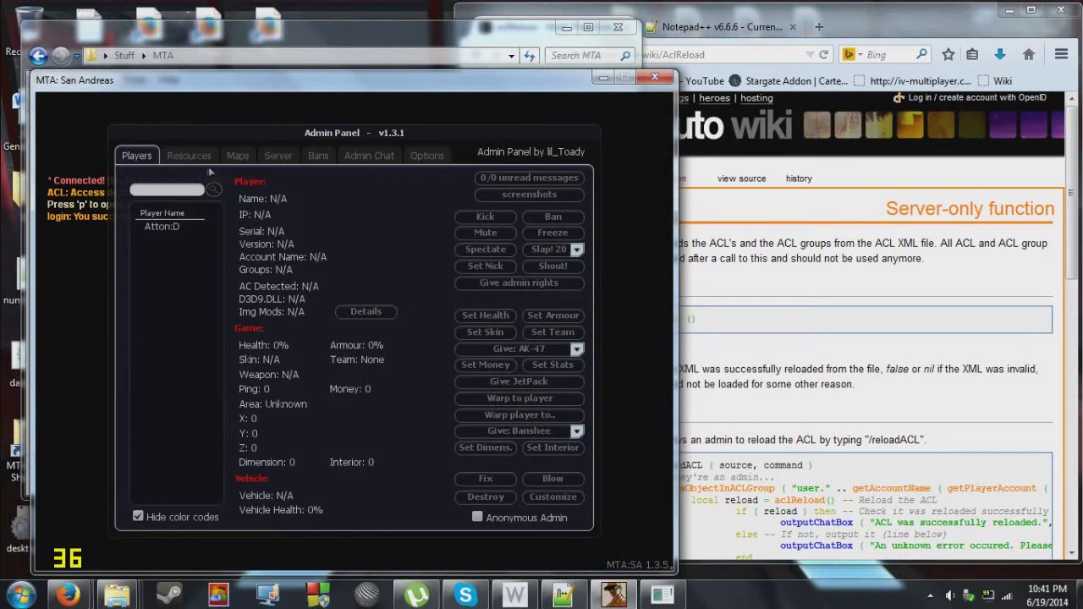
# Select the player, go to the Resources list, and select the reload resource.
pyautogui.click(163, 227)
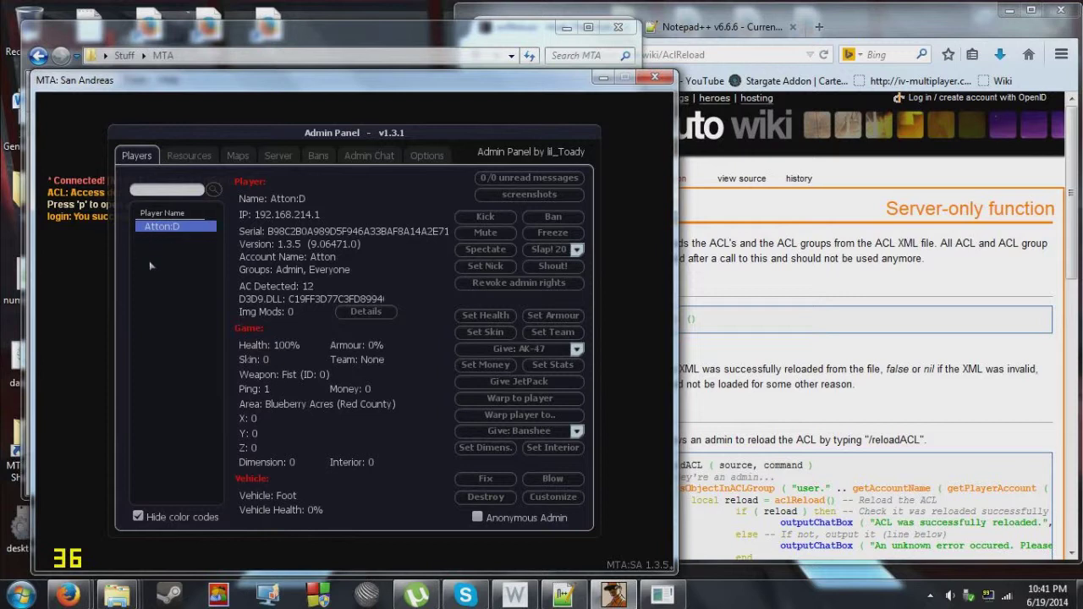
pyautogui.click(177, 161)
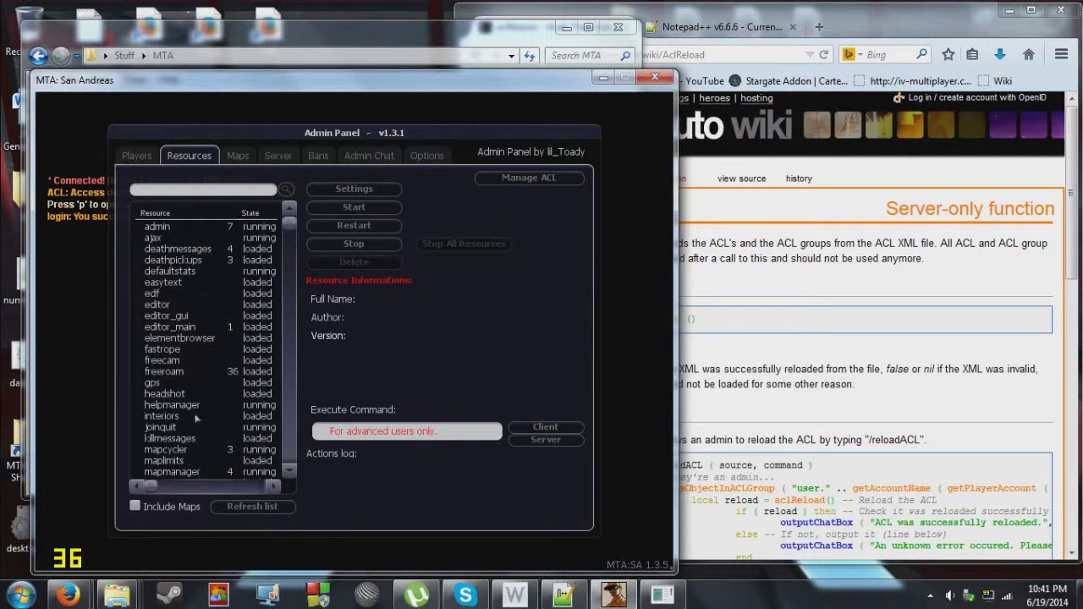
pyautogui.scroll(-5, 196, 421)
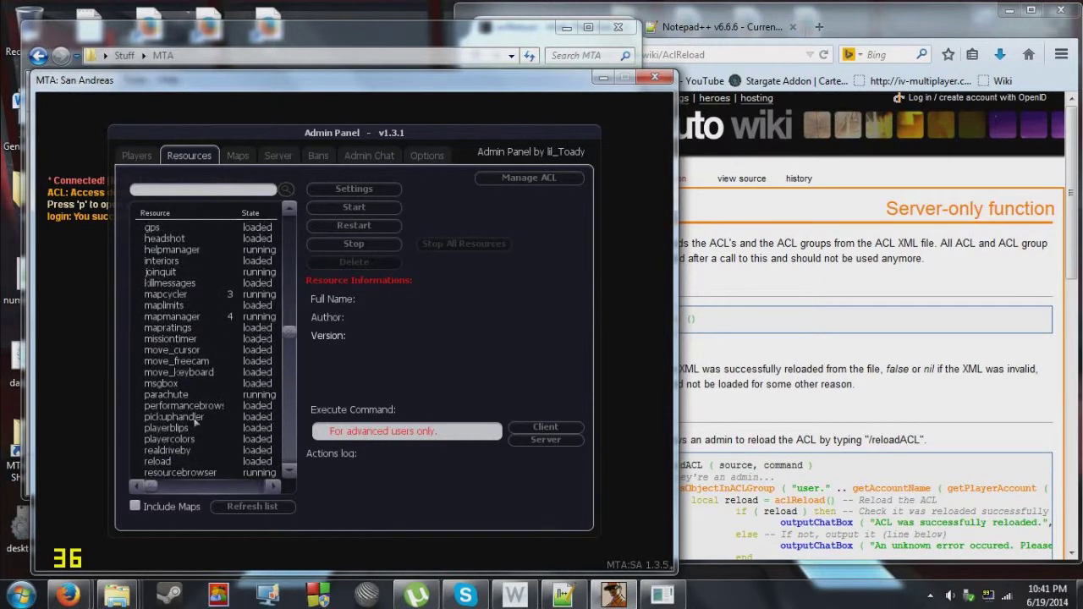
pyautogui.scroll(-5, 191, 395)
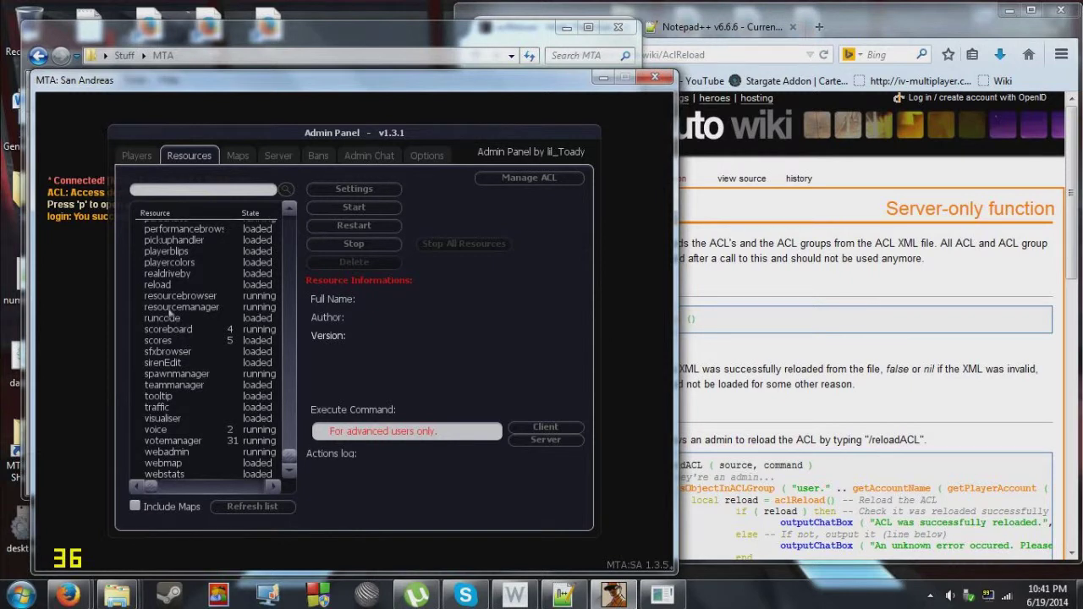
pyautogui.click(182, 286)
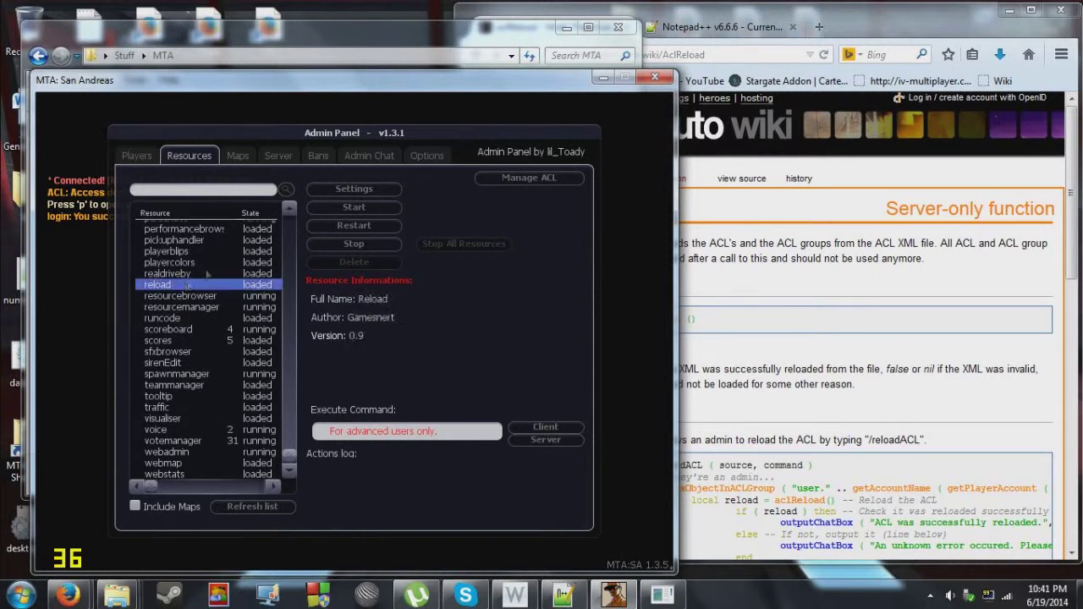
# Start the reload and realdriveby resources in the Admin Panel.
pyautogui.click(333, 210)
pyautogui.click(222, 274)
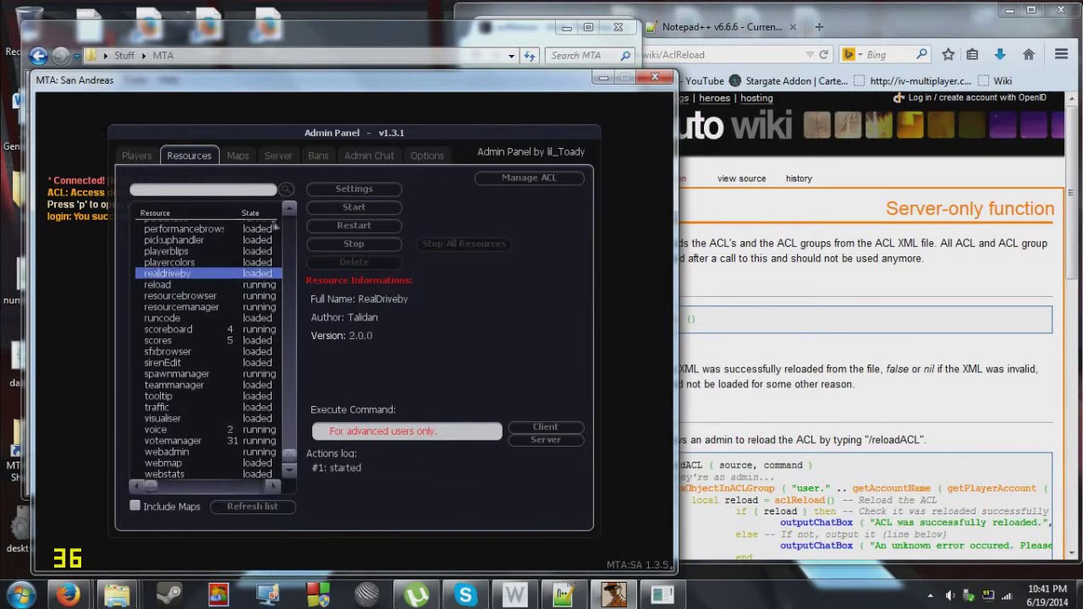
pyautogui.click(318, 212)
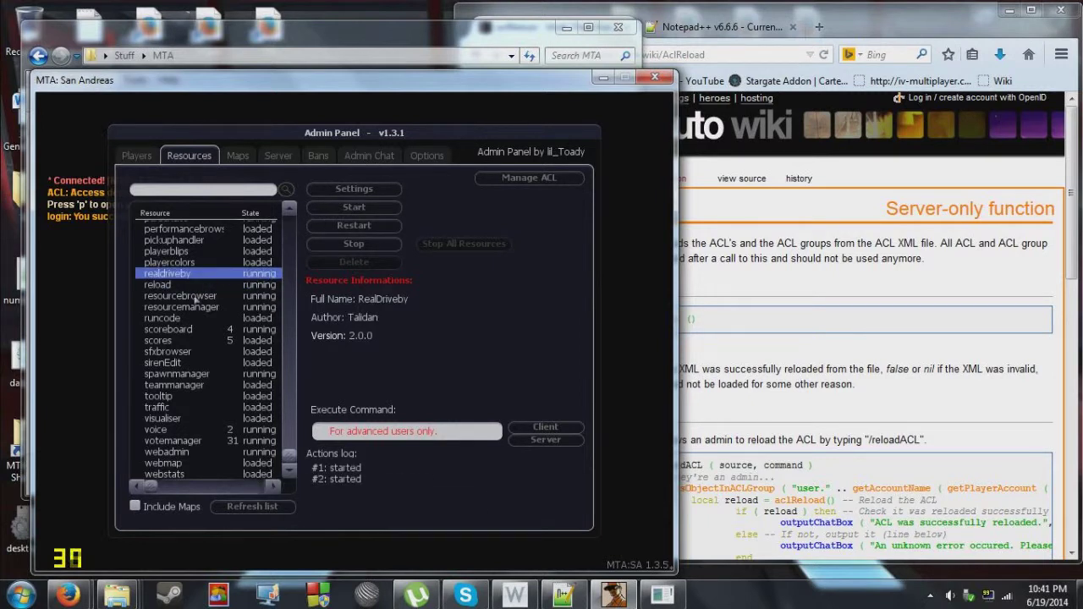
pyautogui.scroll(10, 194, 299)
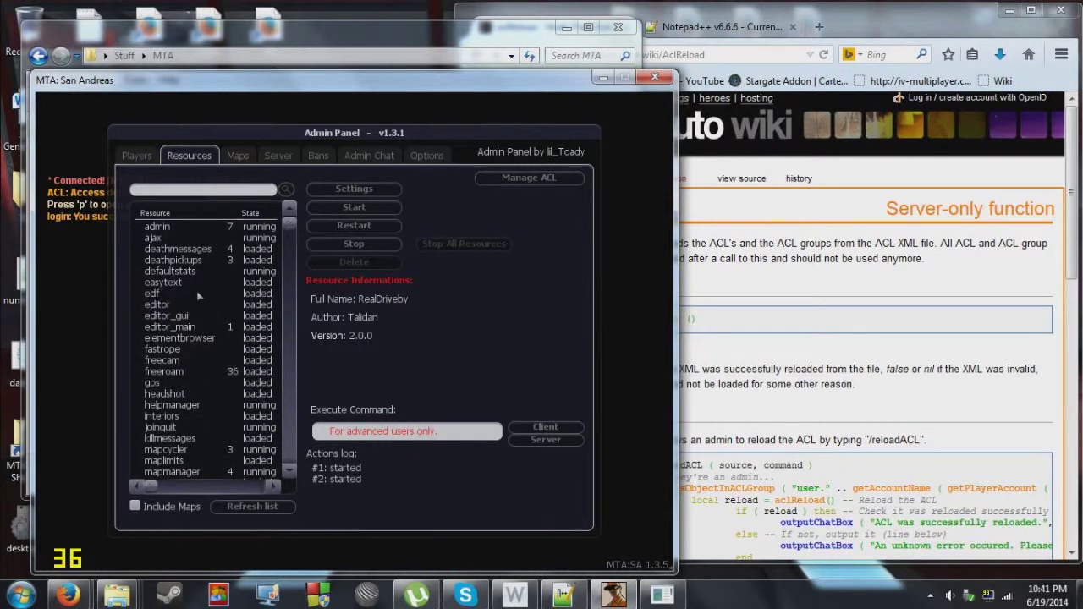
pyautogui.scroll(-10, 197, 295)
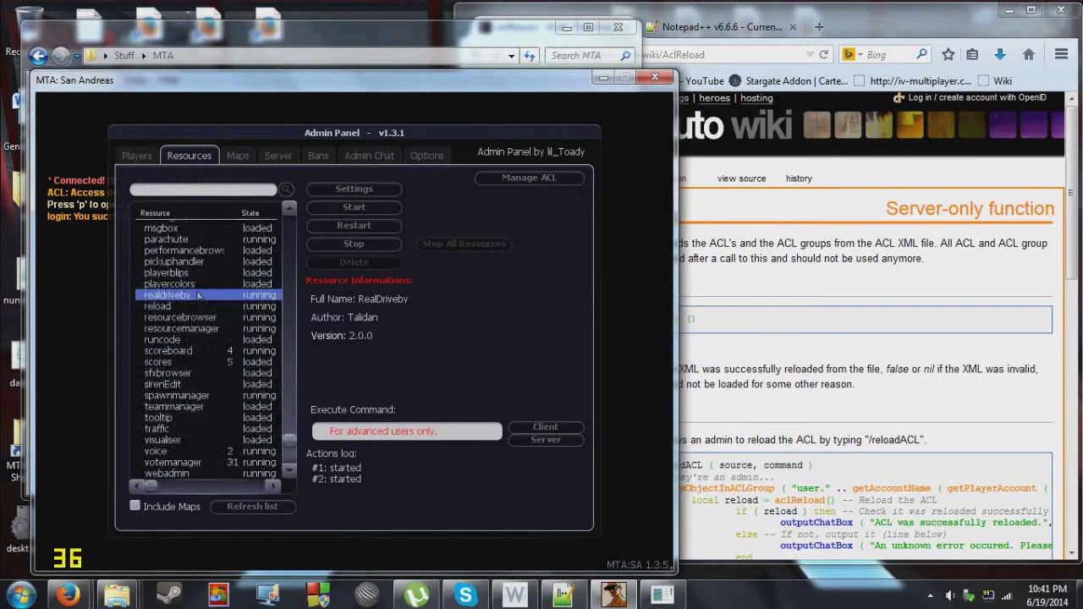
pyautogui.scroll(-1, 197, 295)
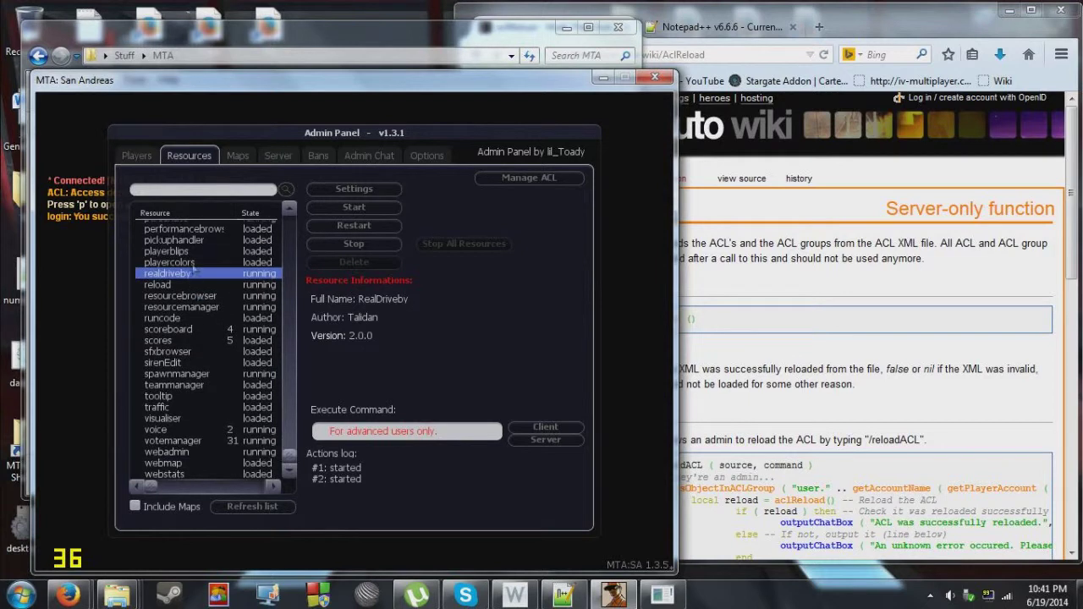
# Filter resources by 'fr', start freeroam, and spawn at a spot on the map.
pyautogui.click(201, 191)
pyautogui.write('fr')
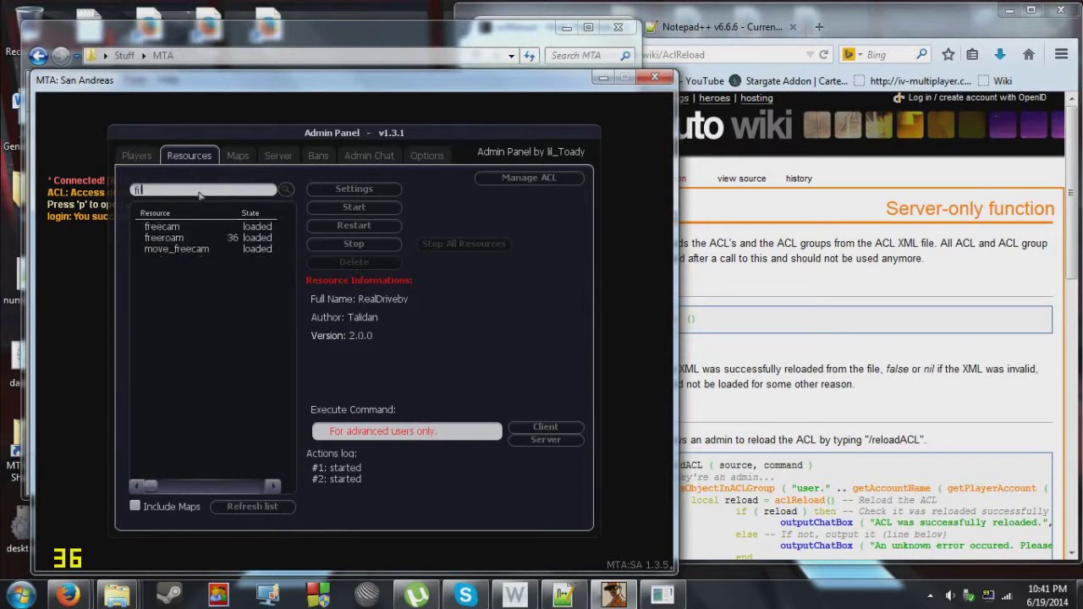
pyautogui.click(216, 239)
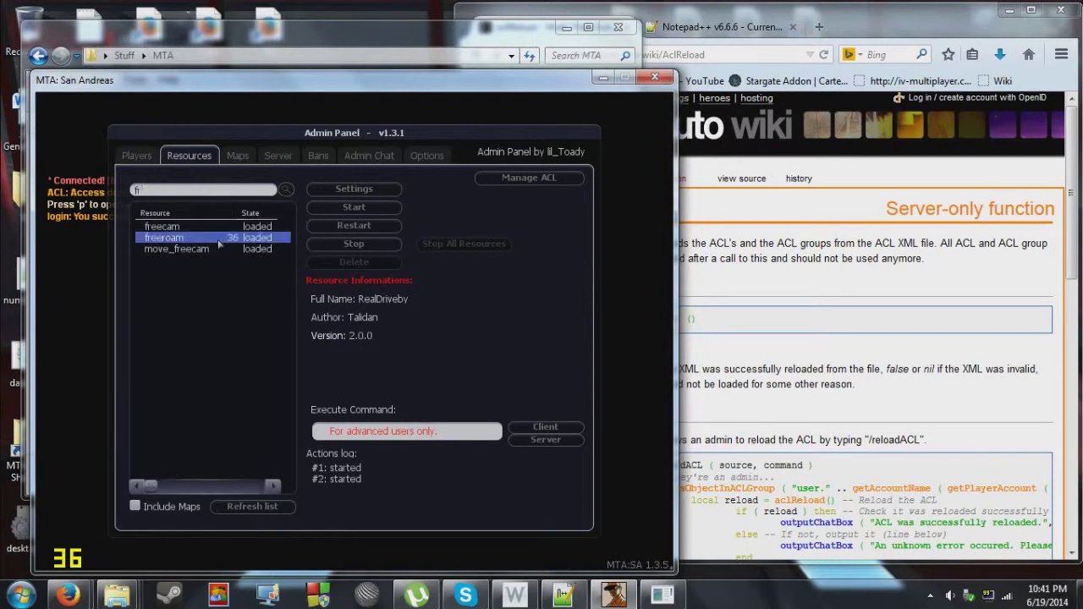
pyautogui.click(325, 224)
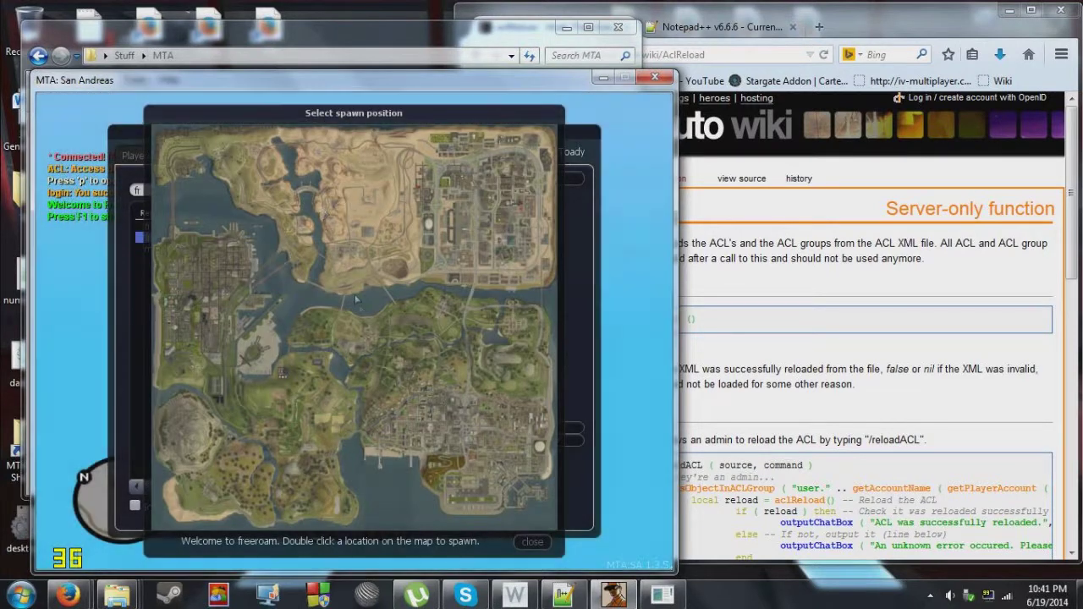
pyautogui.doubleClick(260, 327)
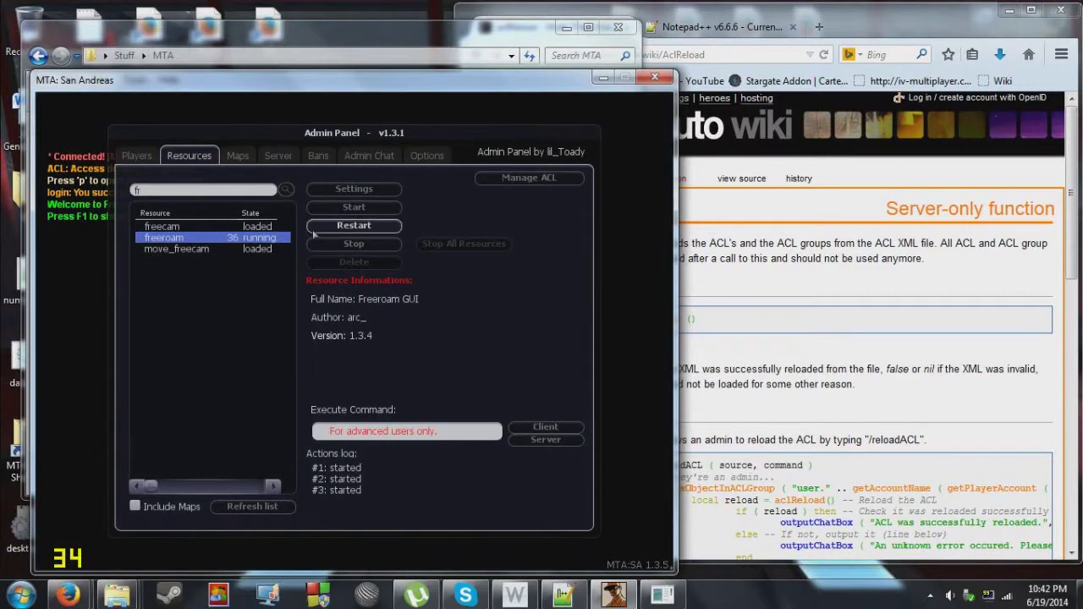
pyautogui.press('p')
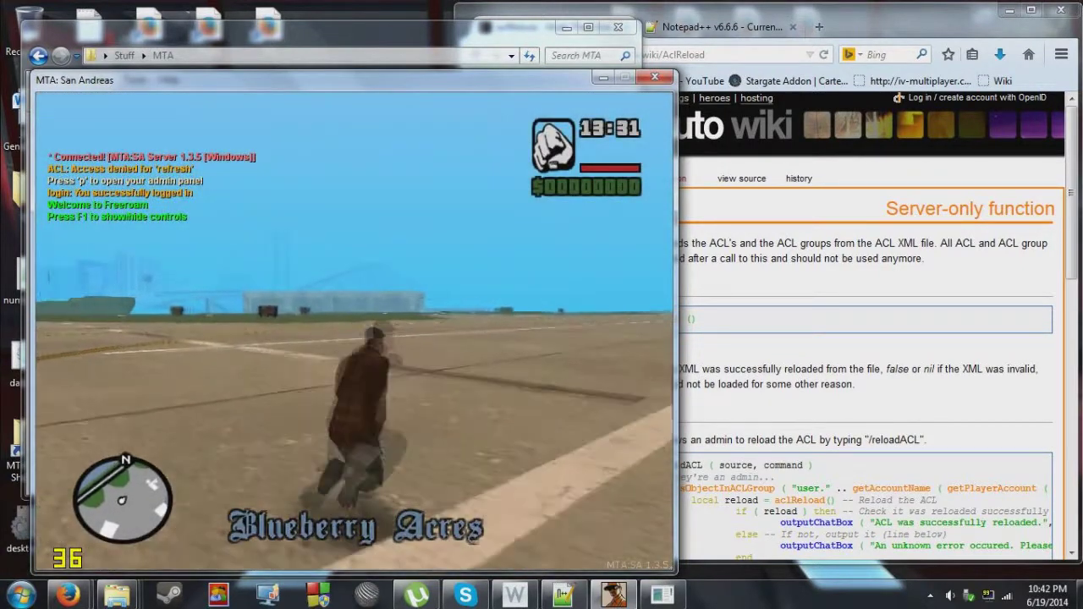
# Run the character across Easter Bay Airport, jumping mid-run.
pyautogui.press('w')
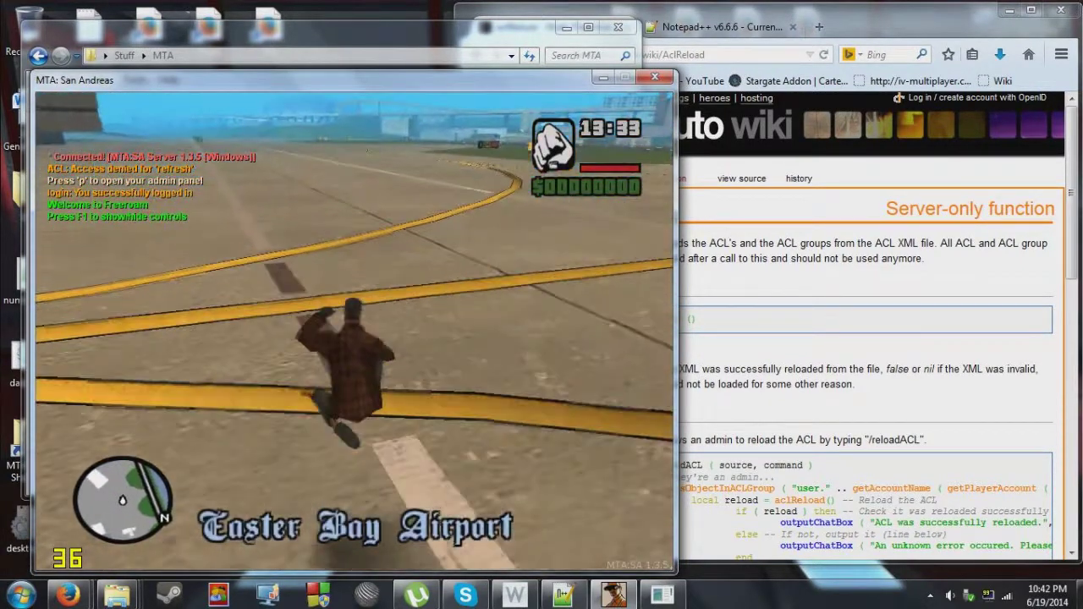
pyautogui.press('w')
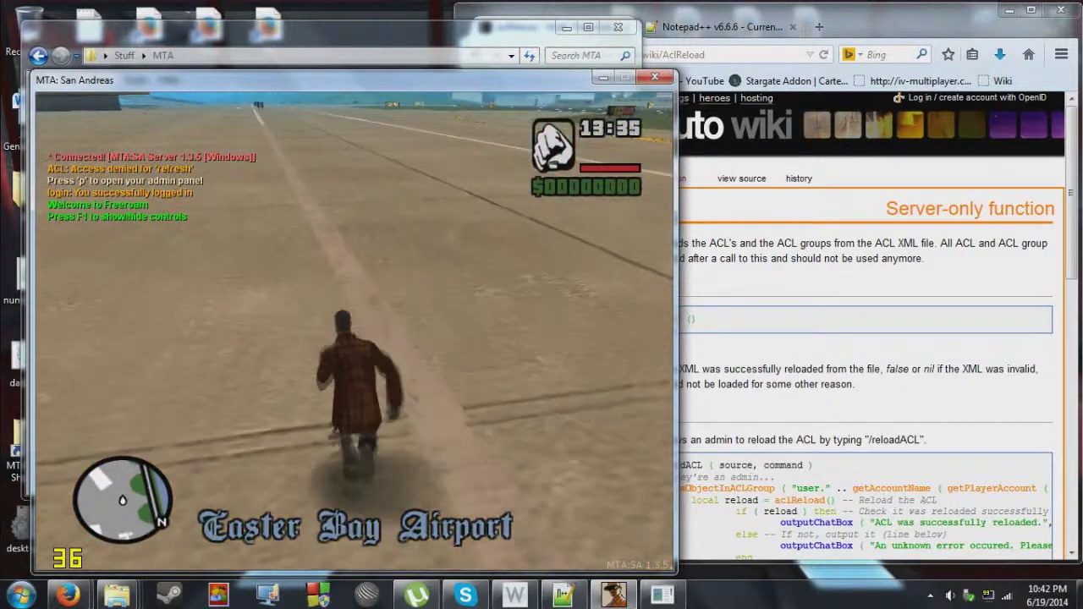
pyautogui.press('w')
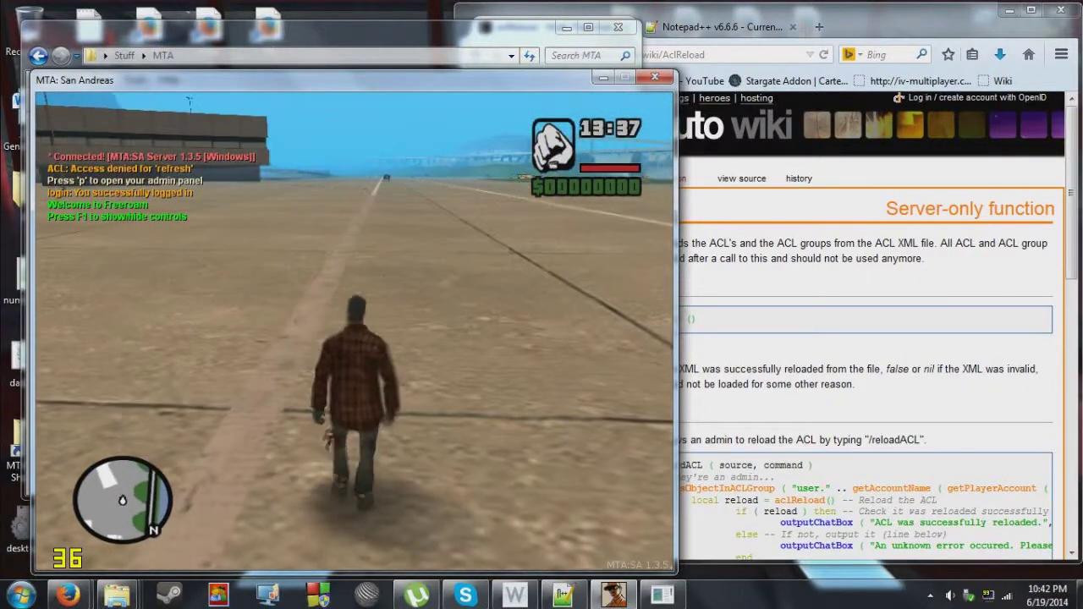
pyautogui.press('w')
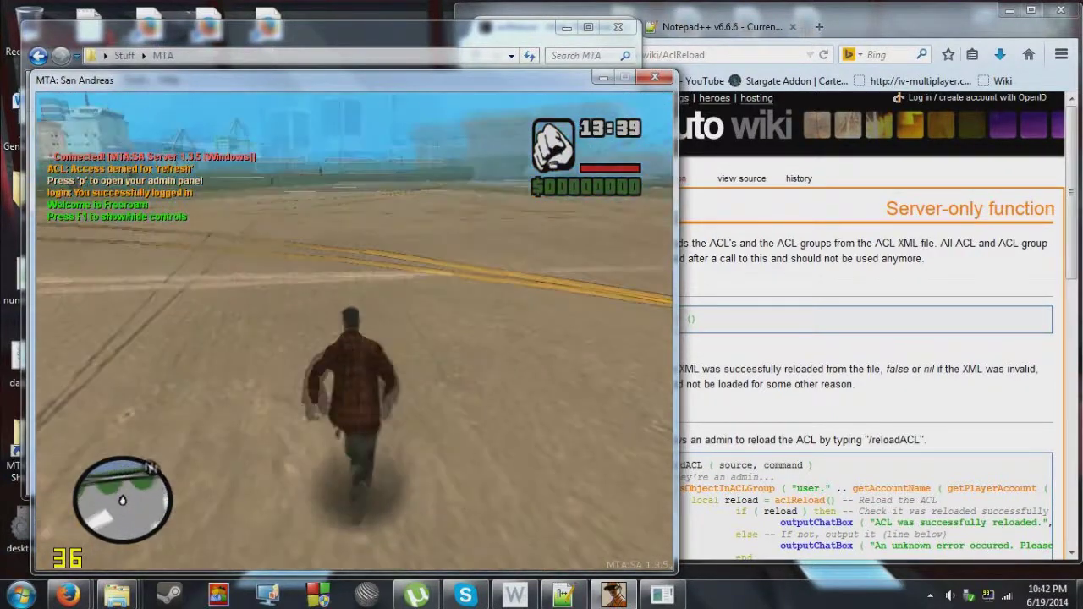
pyautogui.press('w')
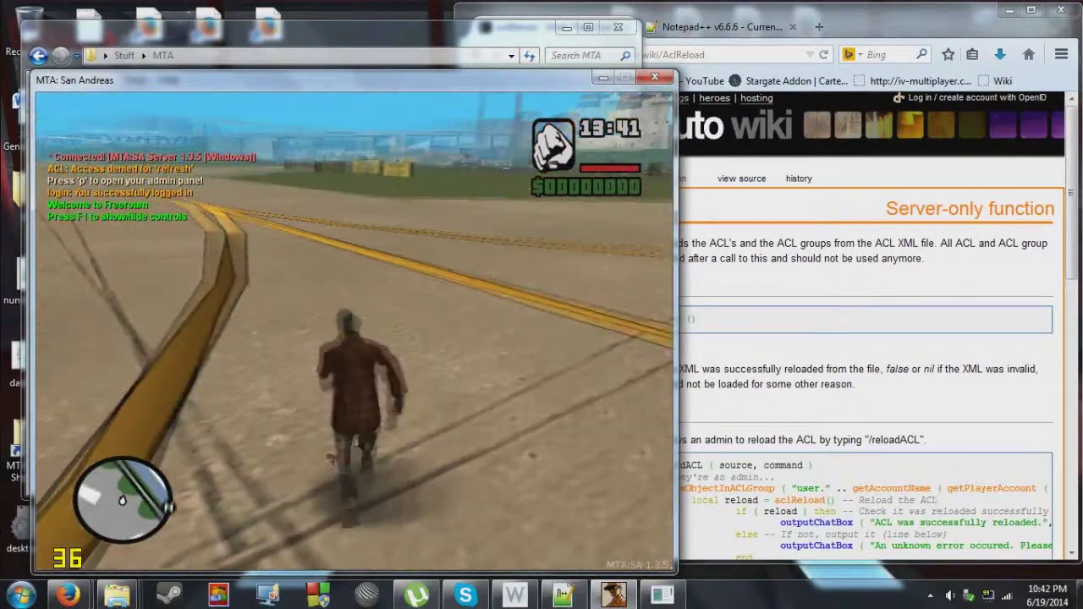
pyautogui.press('shift')
pyautogui.press('w')
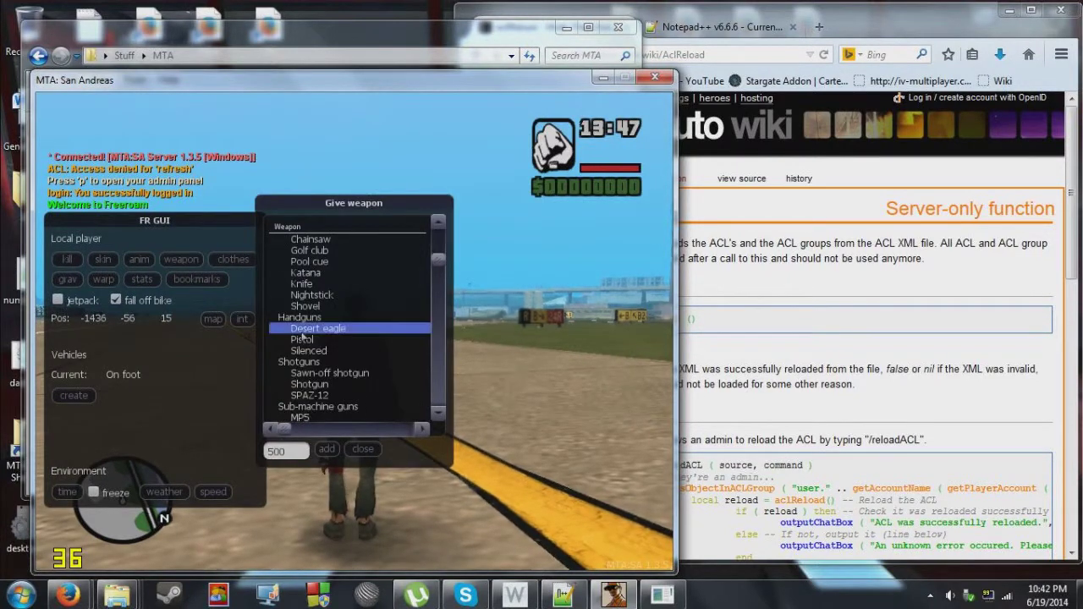
# Give the character a Desert Eagle from the freeroam menu, fire it, and keep running.
pyautogui.doubleClick(302, 334)
pyautogui.press('F1')
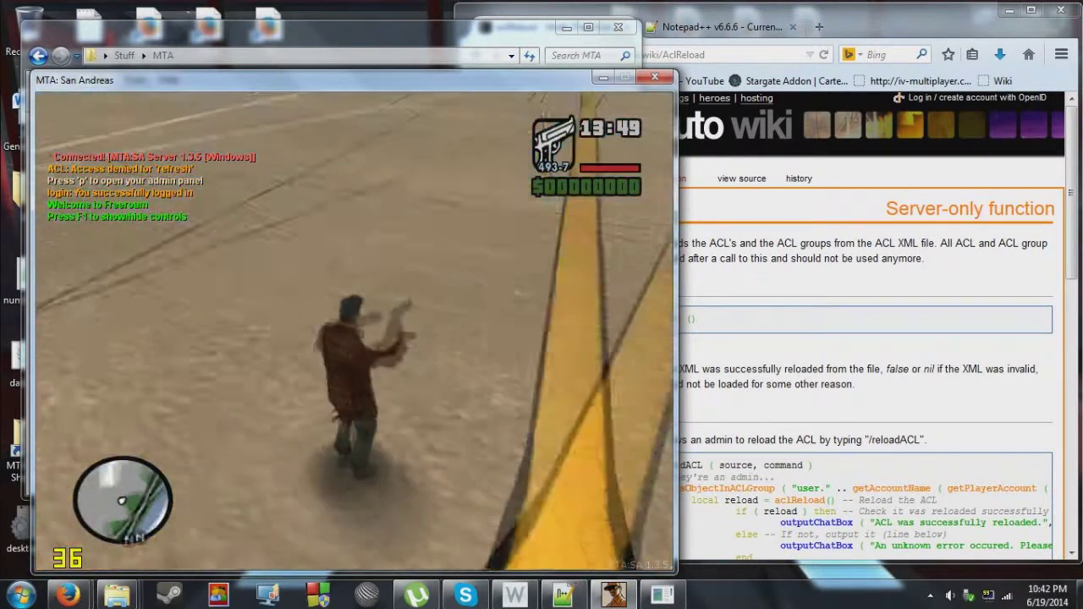
pyautogui.click(374, 284)
pyautogui.press('w')
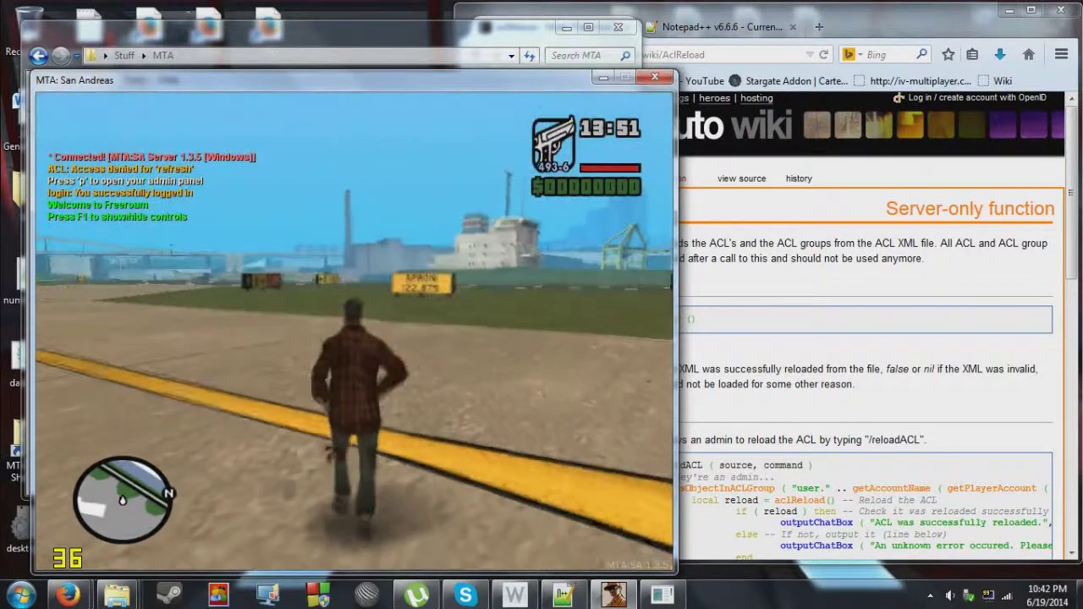
pyautogui.press('w')
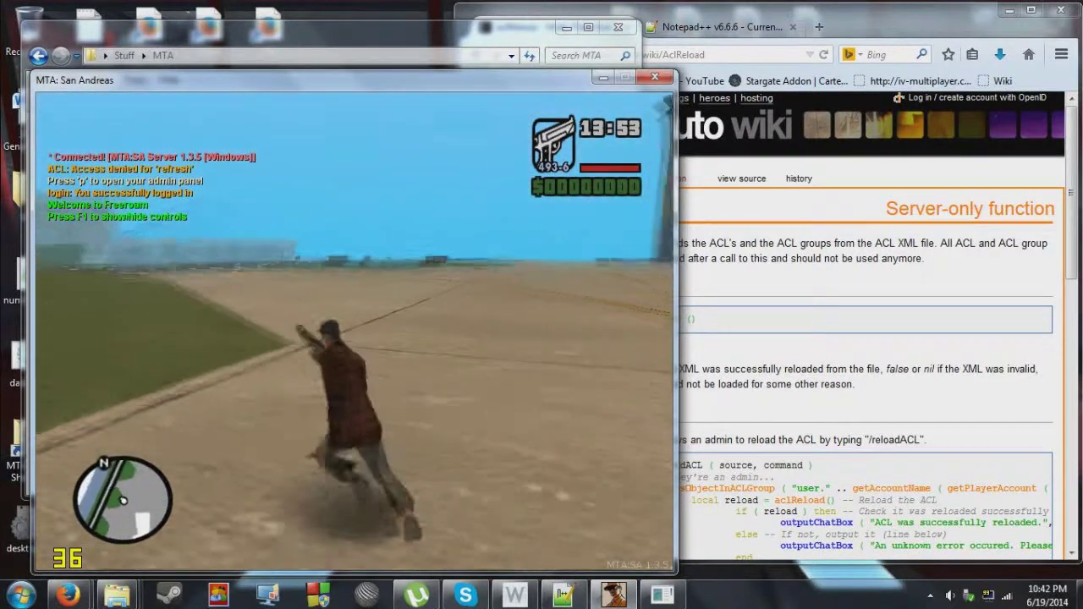
pyautogui.press('w')
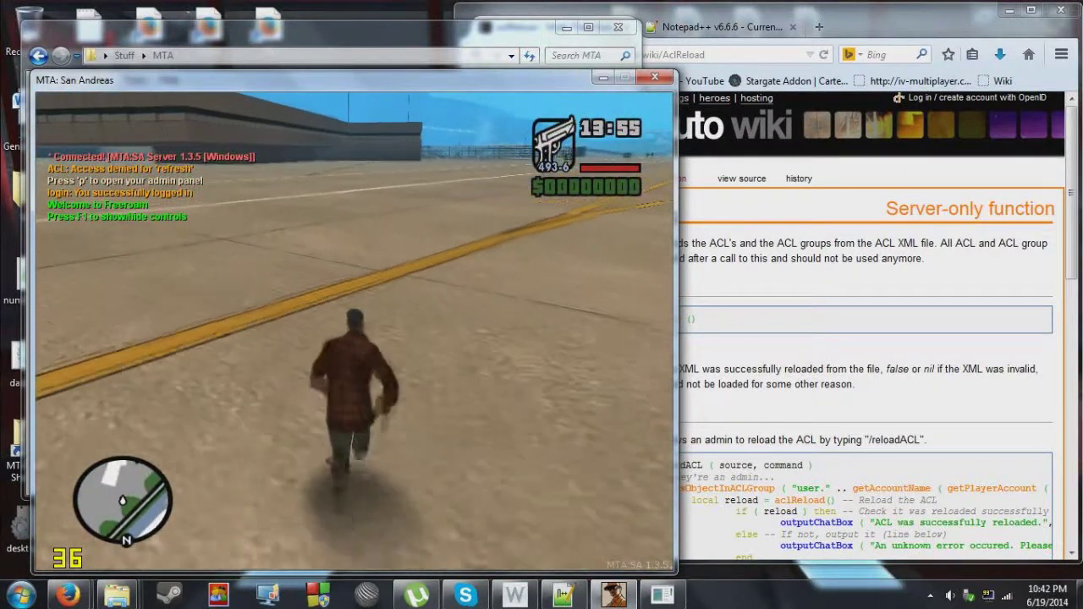
# Bring up the MTA main menu and open the MTA Community website in Firefox.
pyautogui.press('Escape')
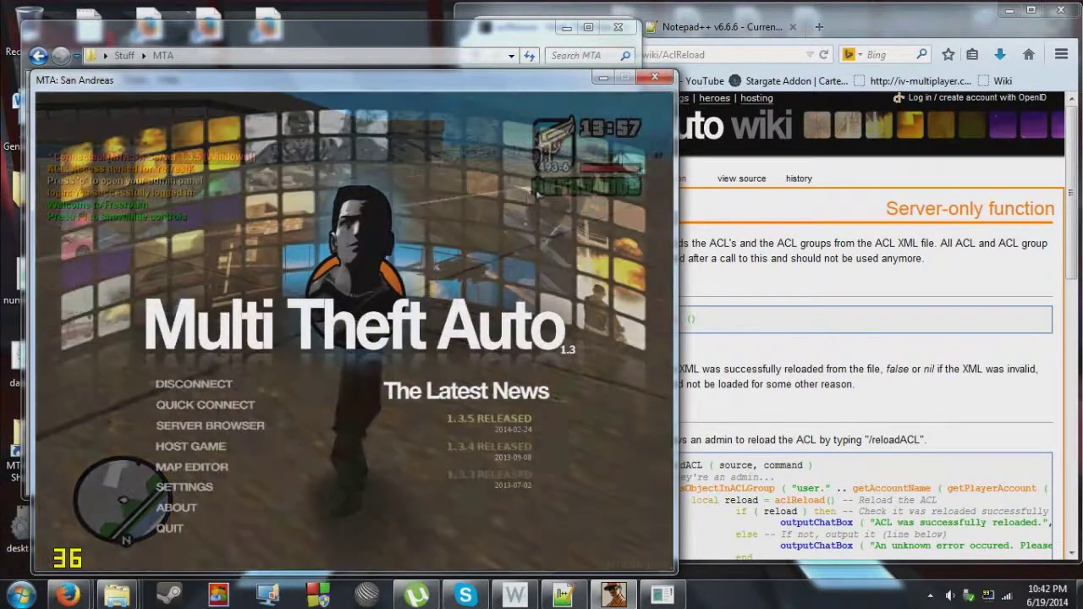
pyautogui.hotkey('alt', 'Tab')
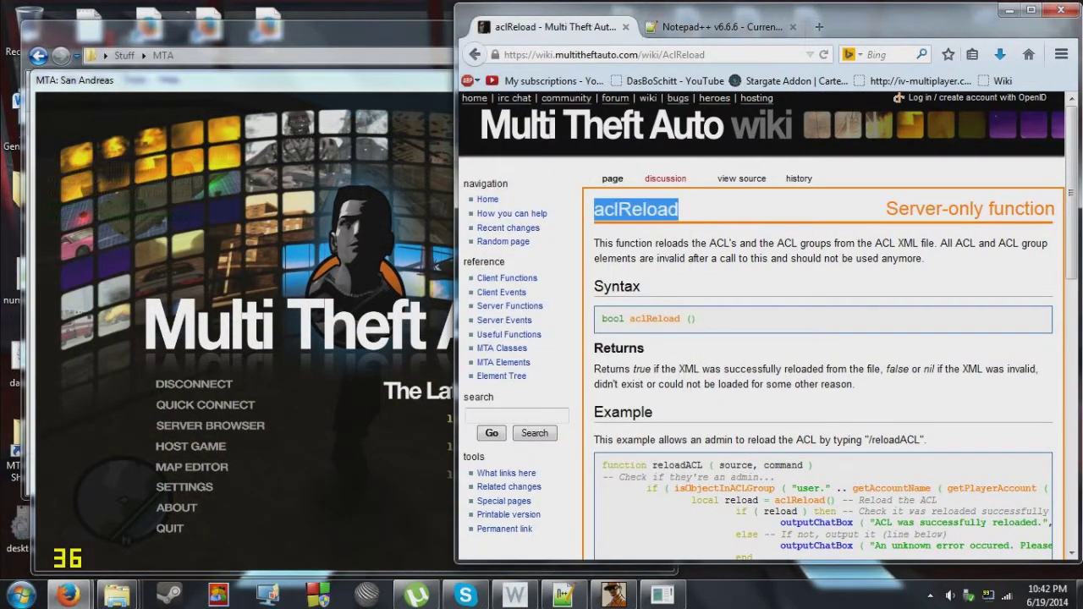
pyautogui.click(566, 97)
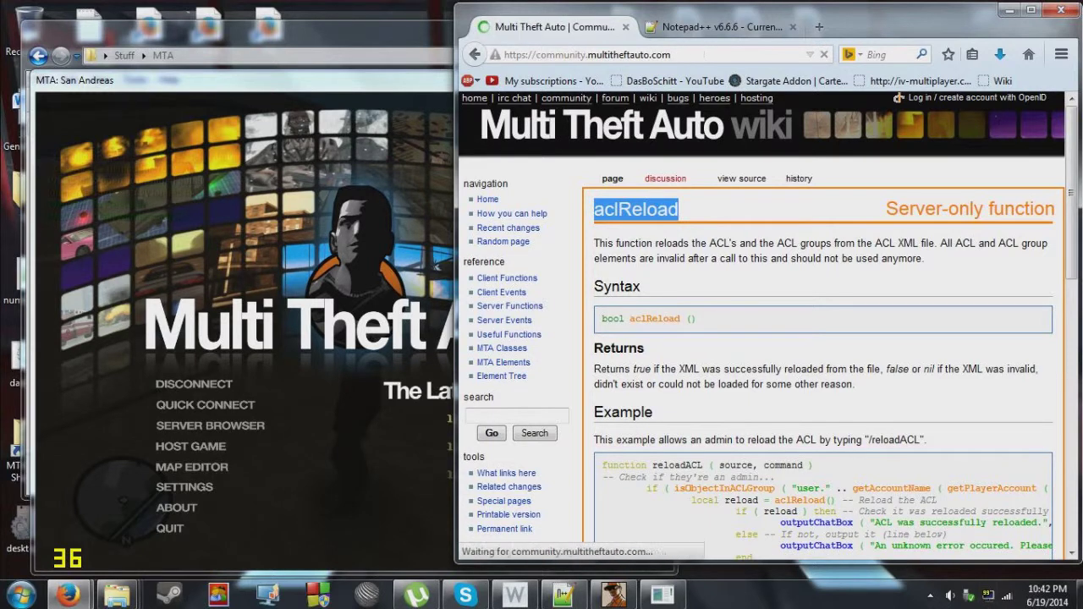
# Scroll down the Latest resources list to the Velocimetro/Speedometer link and bring up its link options.
pyautogui.scroll(-5, 812, 508)
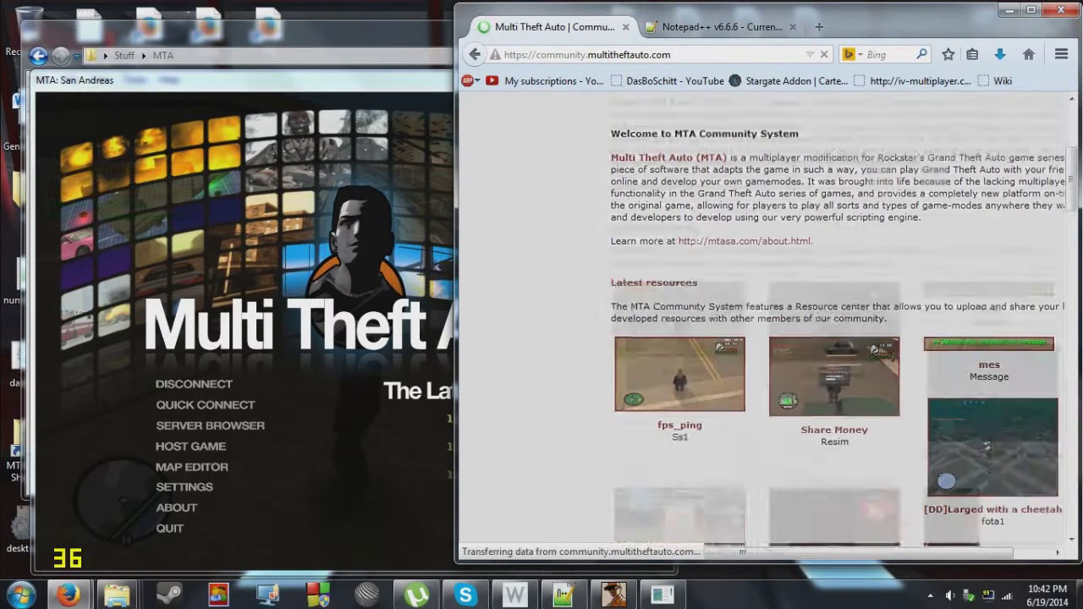
pyautogui.middleClick(649, 396)
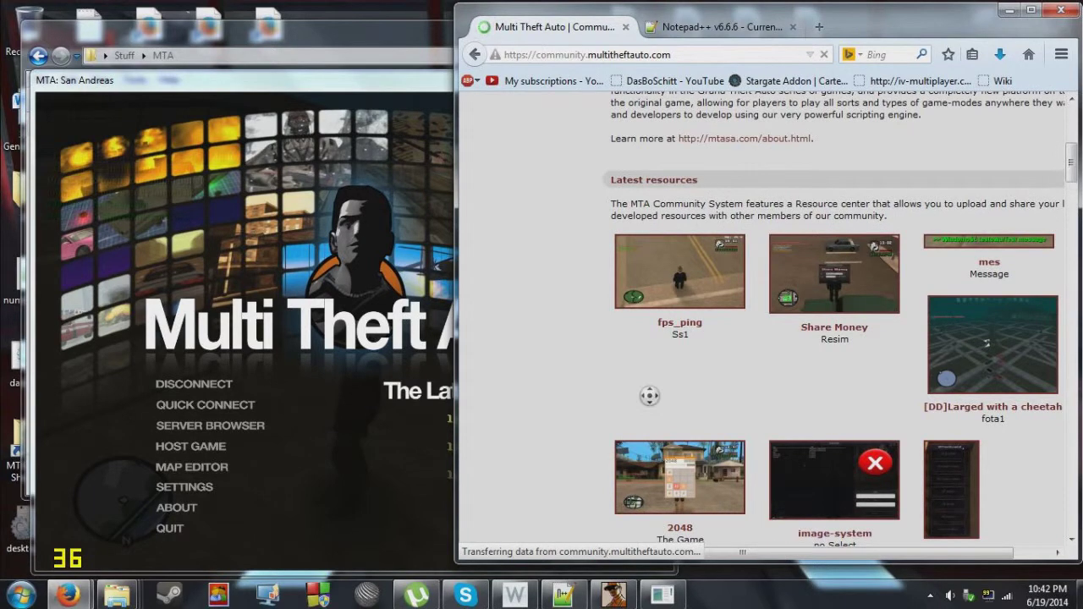
pyautogui.scroll(-6, 649, 395)
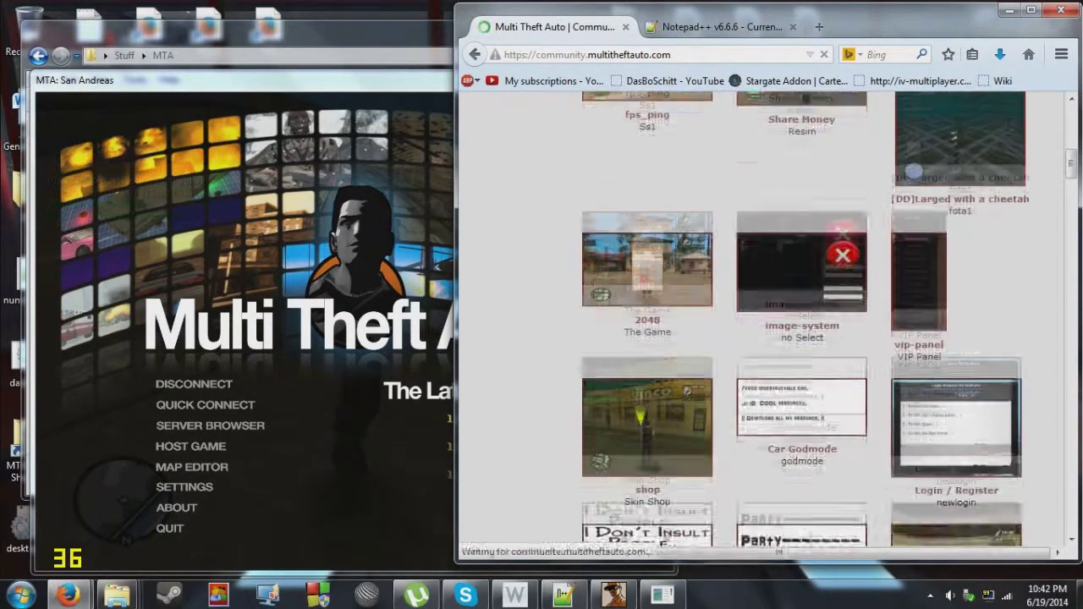
pyautogui.scroll(-2, 766, 321)
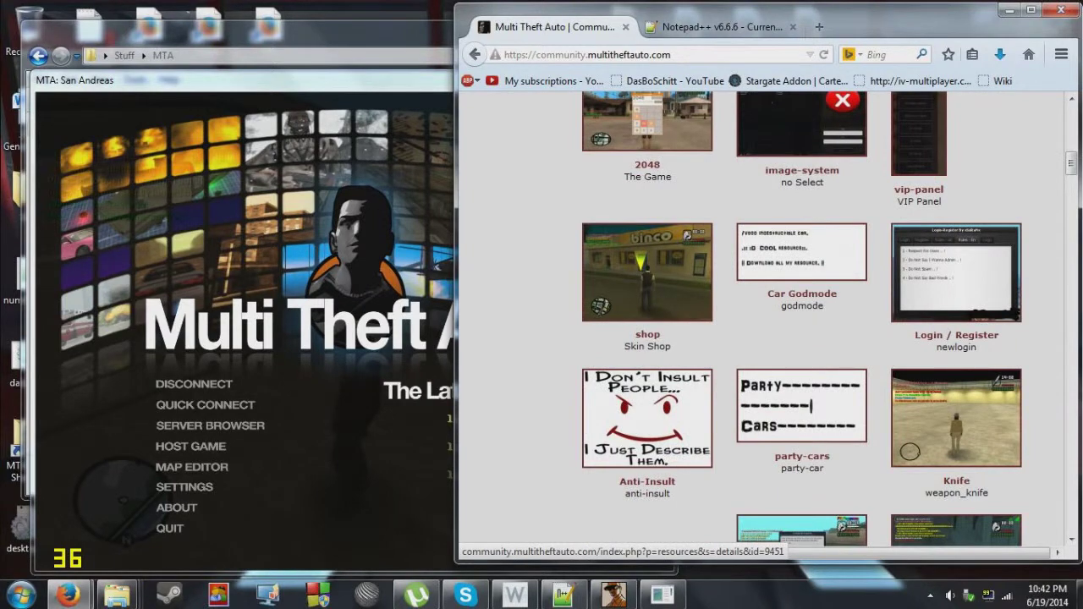
pyautogui.scroll(-8, 767, 322)
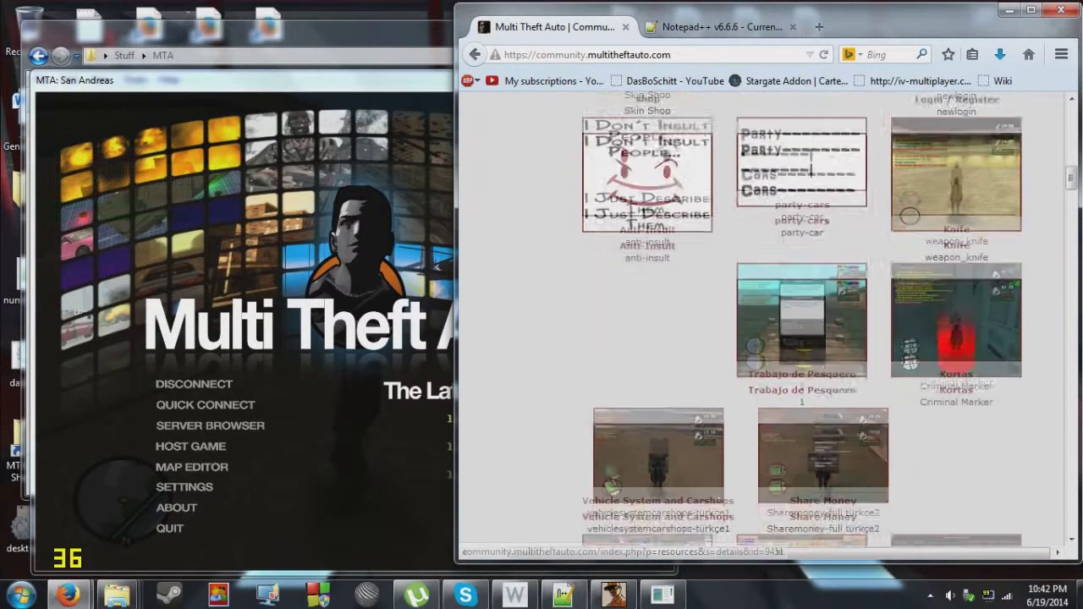
pyautogui.scroll(-4, 767, 322)
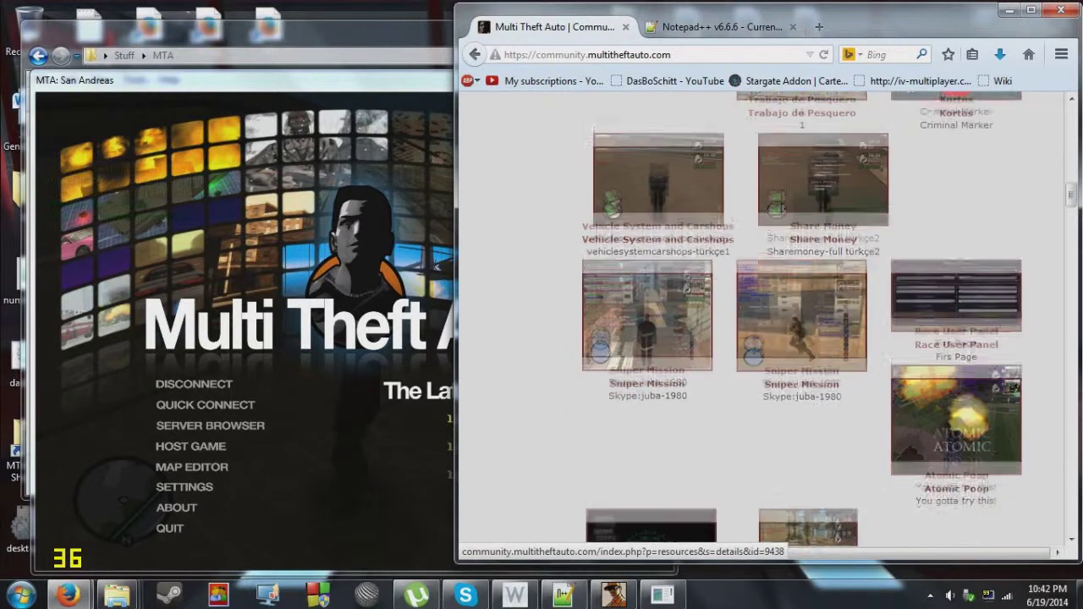
pyautogui.scroll(-4, 767, 322)
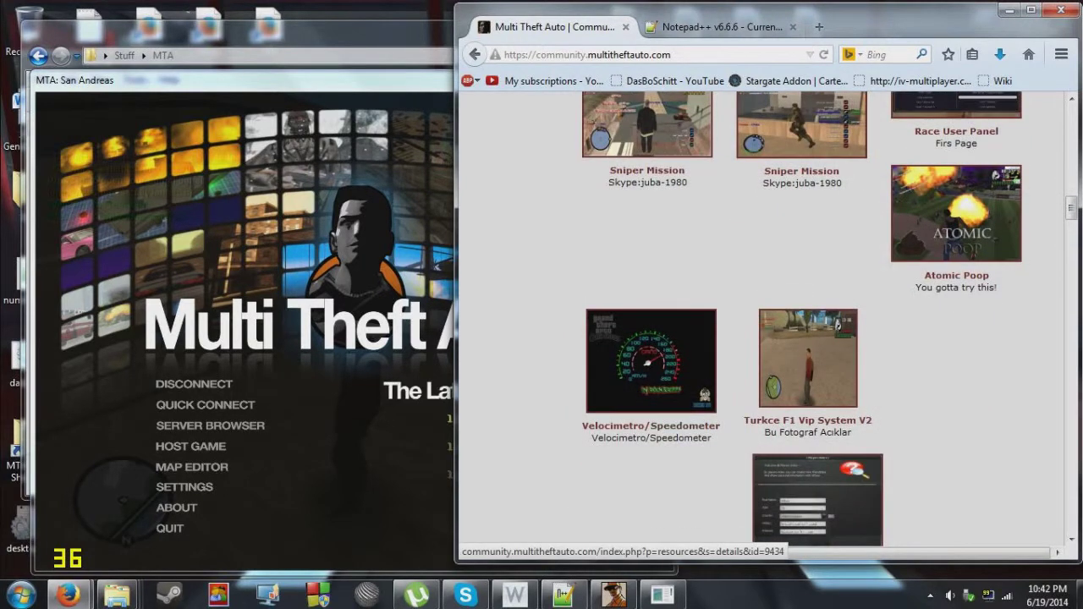
pyautogui.rightClick(684, 427)
# Open the Velocimetro page in a new tab, save velocimetro_al_estilo.zip, and show it in its folder.
pyautogui.click(724, 246)
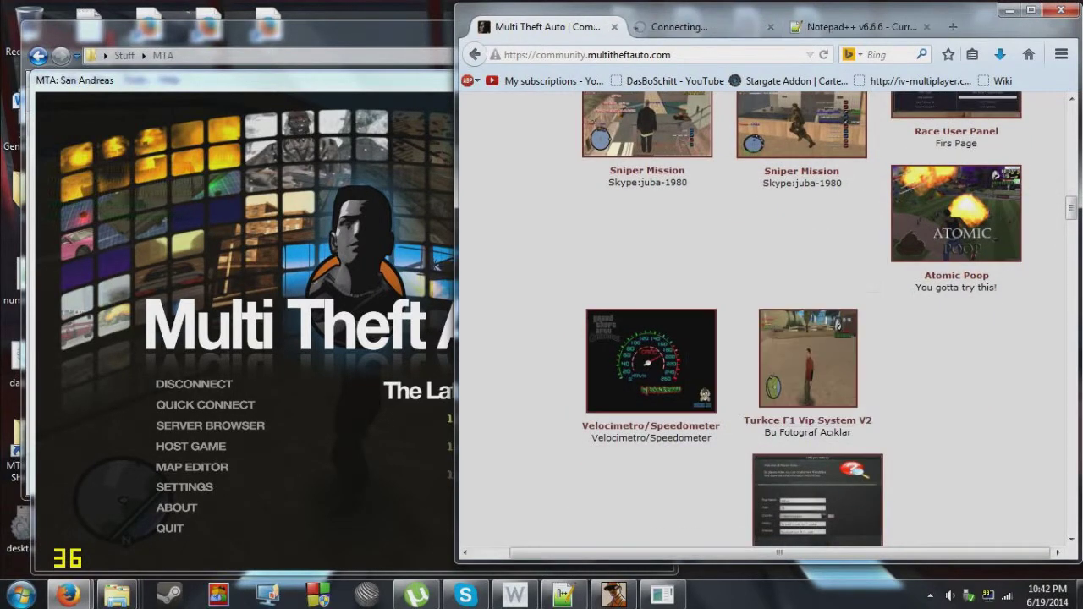
pyautogui.hotkey('ctrl', 'Tab')
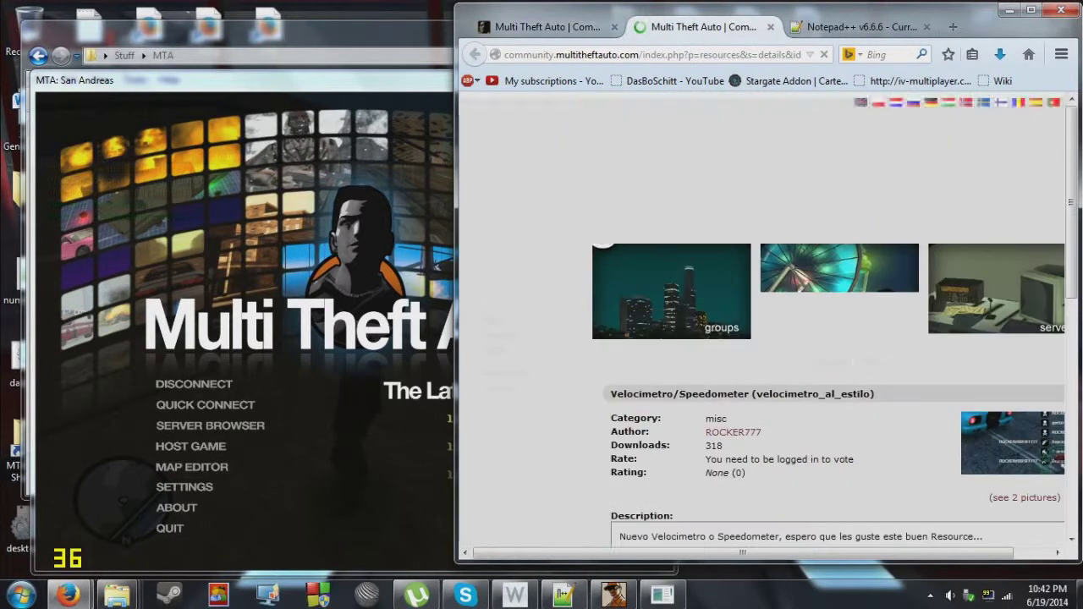
pyautogui.scroll(-2, 762, 322)
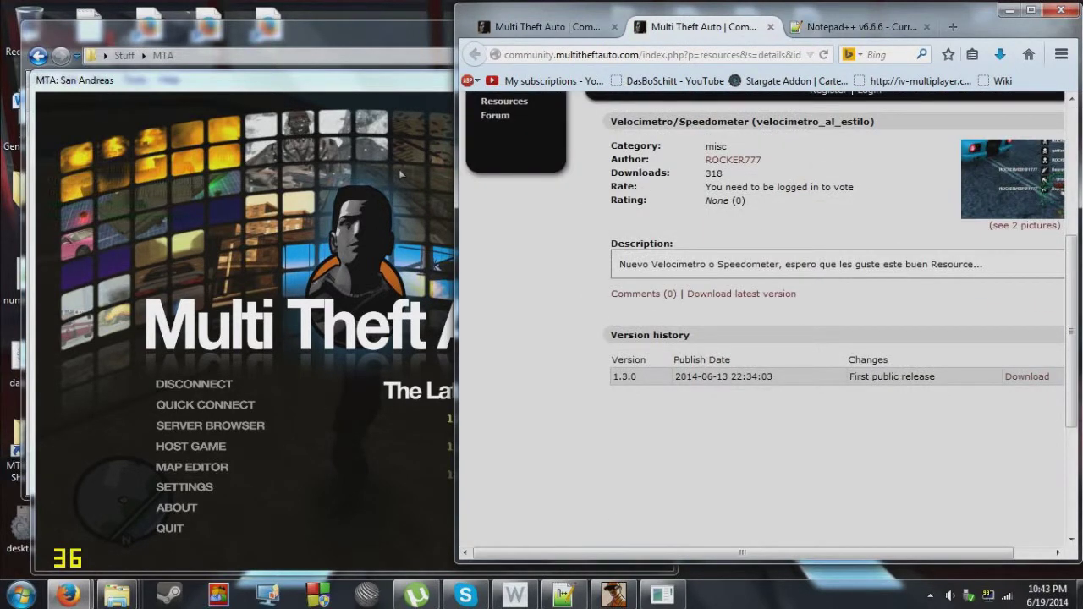
pyautogui.click(741, 294)
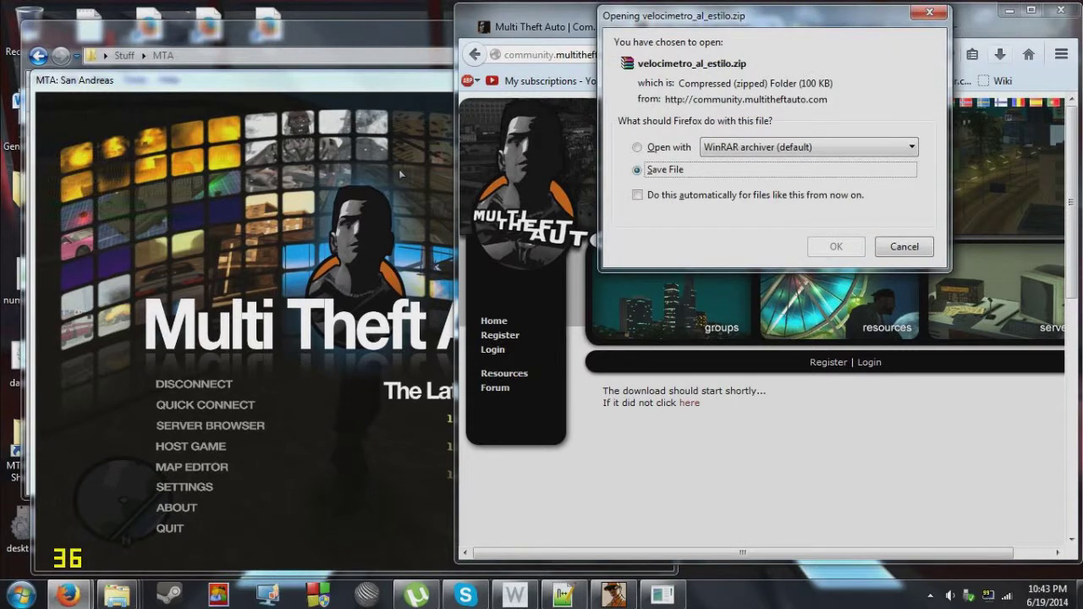
pyautogui.press('Return')
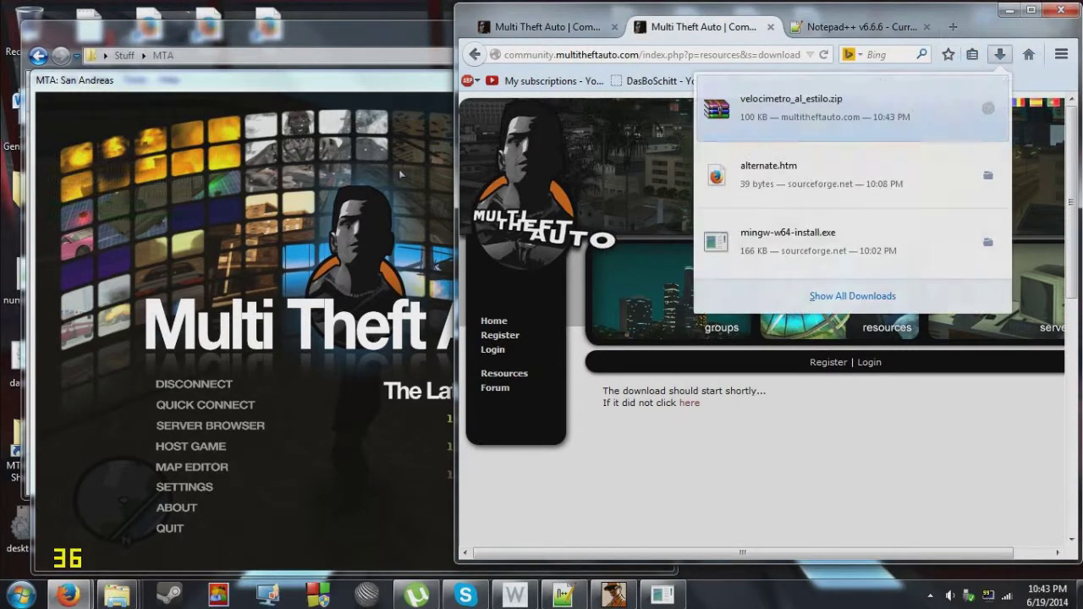
pyautogui.click(984, 107)
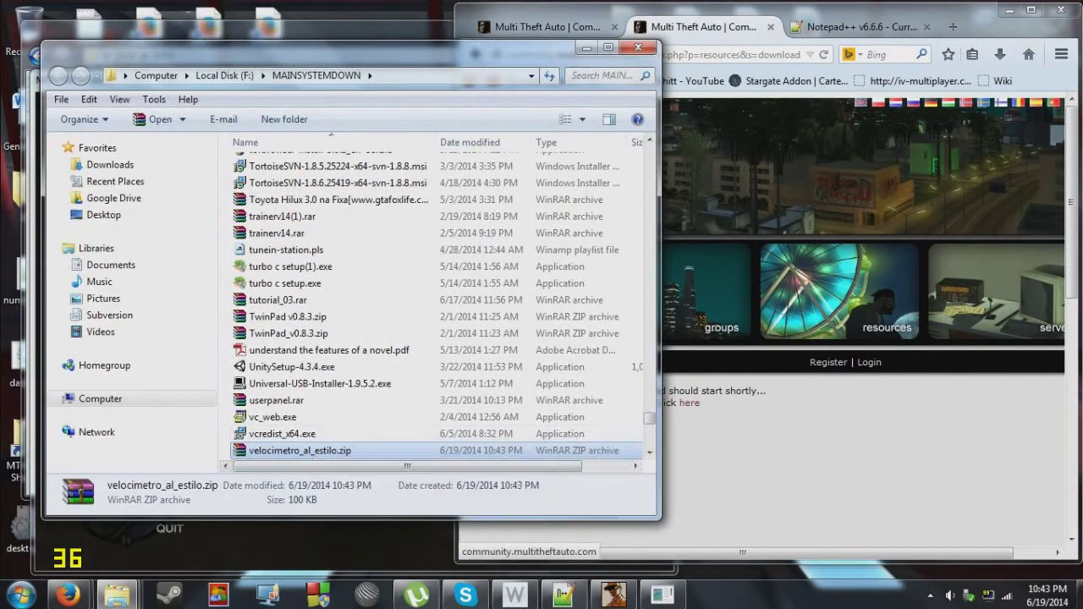
# Copy the downloaded velocimetro_al_estilo.zip and close the download folder window.
pyautogui.rightClick(316, 451)
pyautogui.press('Escape')
pyautogui.click(638, 47)
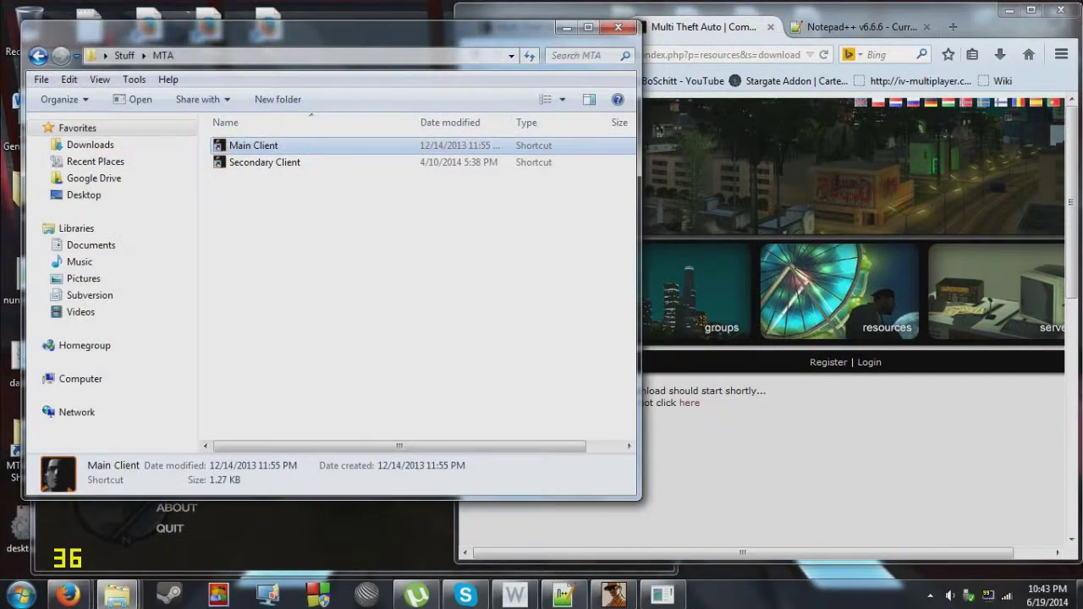
# In the MTA DEV server folder, go to mods > deathmatch > resources.
pyautogui.moveTo(117, 595)
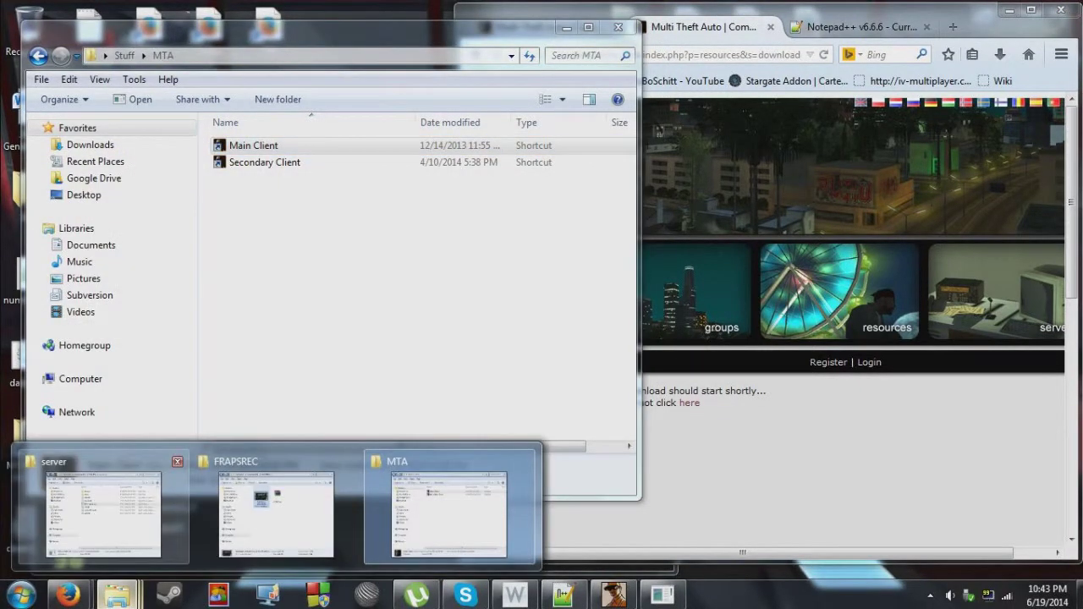
pyautogui.click(140, 509)
pyautogui.doubleClick(733, 185)
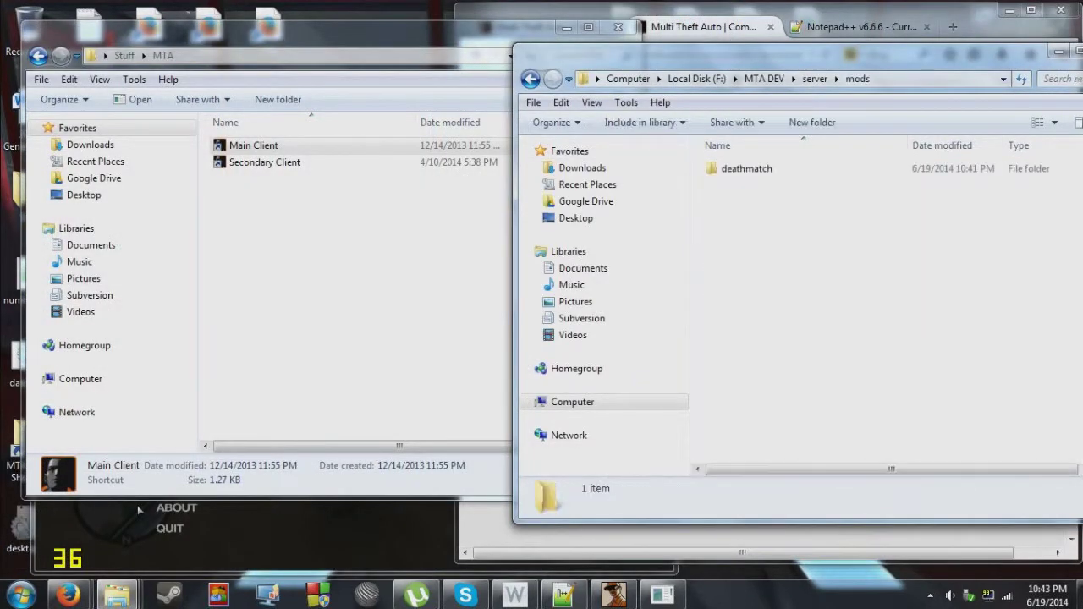
pyautogui.doubleClick(747, 168)
pyautogui.doubleClick(738, 235)
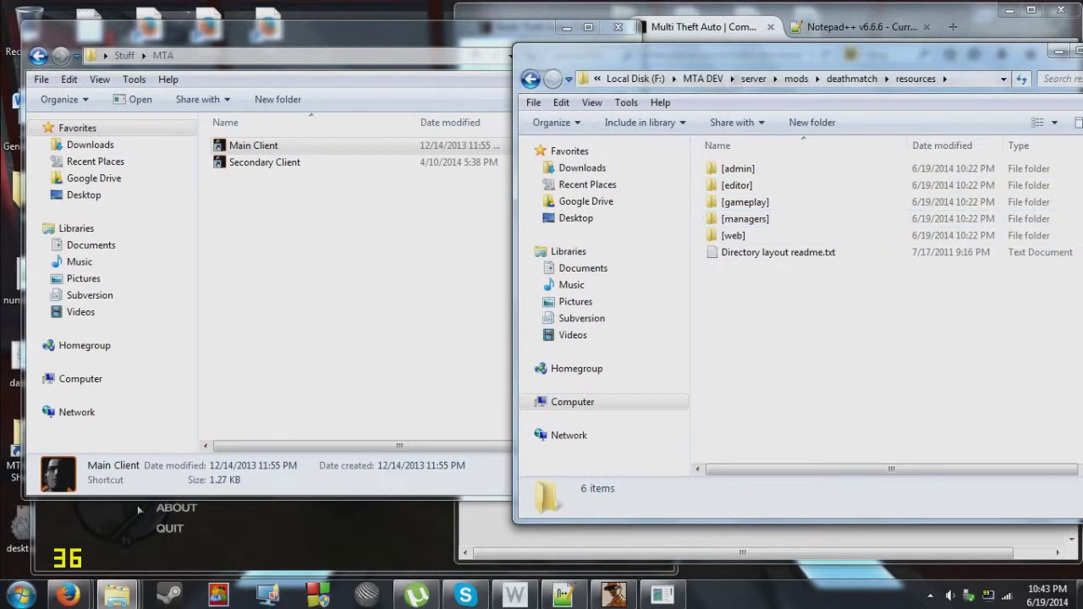
# Create a new folder named [dev] in resources and open it.
pyautogui.rightClick(726, 322)
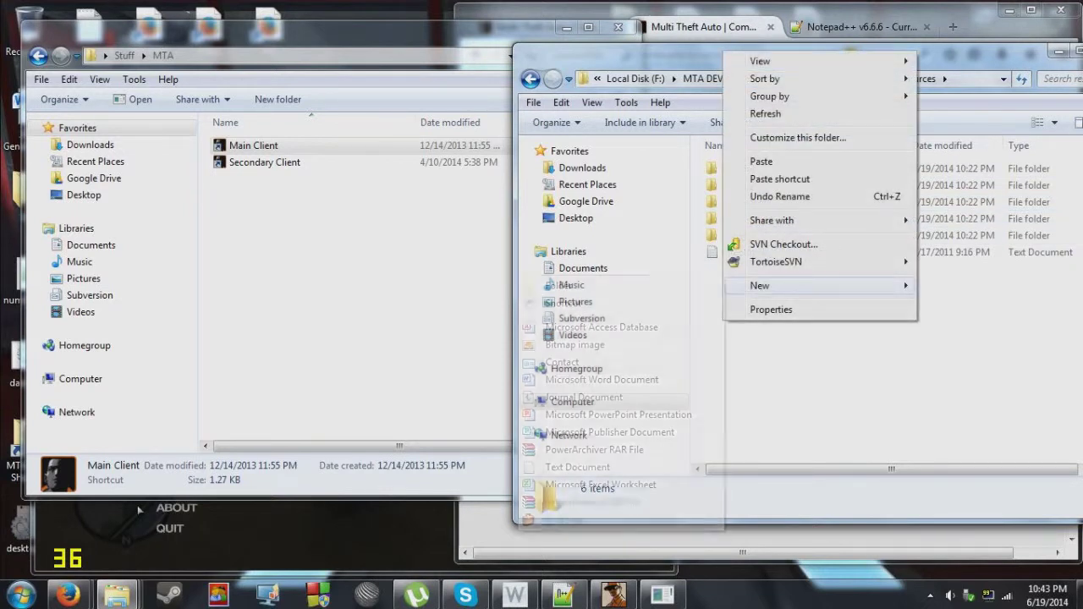
pyautogui.moveTo(760, 285)
pyautogui.click(559, 287)
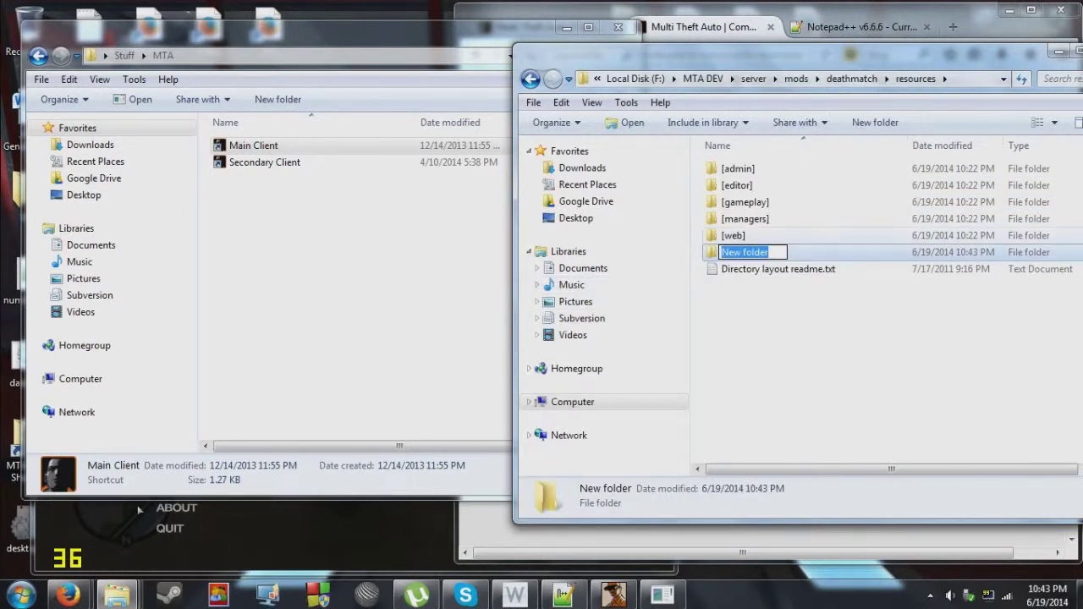
pyautogui.write('[')
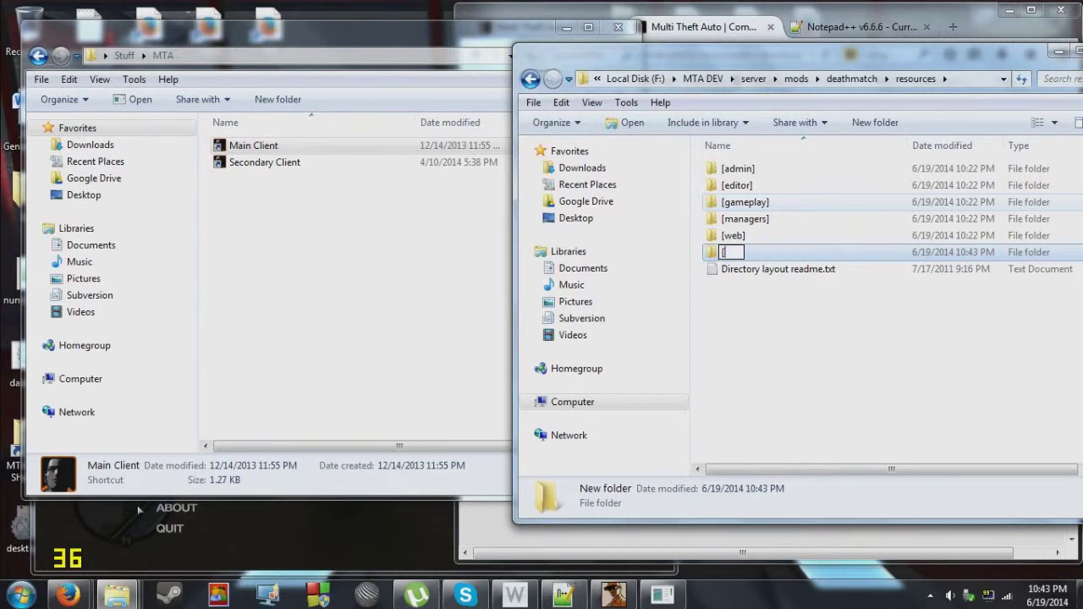
pyautogui.write('DEV')
pyautogui.press('BackSpace')
pyautogui.press('BackSpace')
pyautogui.write('dev')
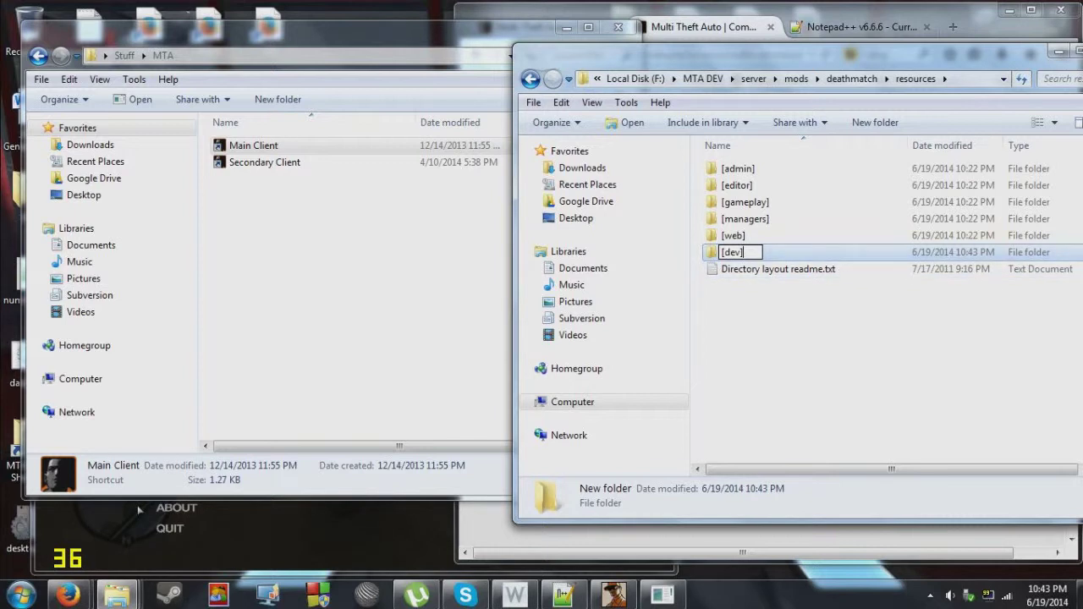
pyautogui.hotkey('shift', 'Right')
pyautogui.hotkey('shift', 'Right')
pyautogui.hotkey('shift', 'Right')
pyautogui.hotkey('shift', 'Right')
pyautogui.hotkey('shift', 'Right')
pyautogui.press('Right')
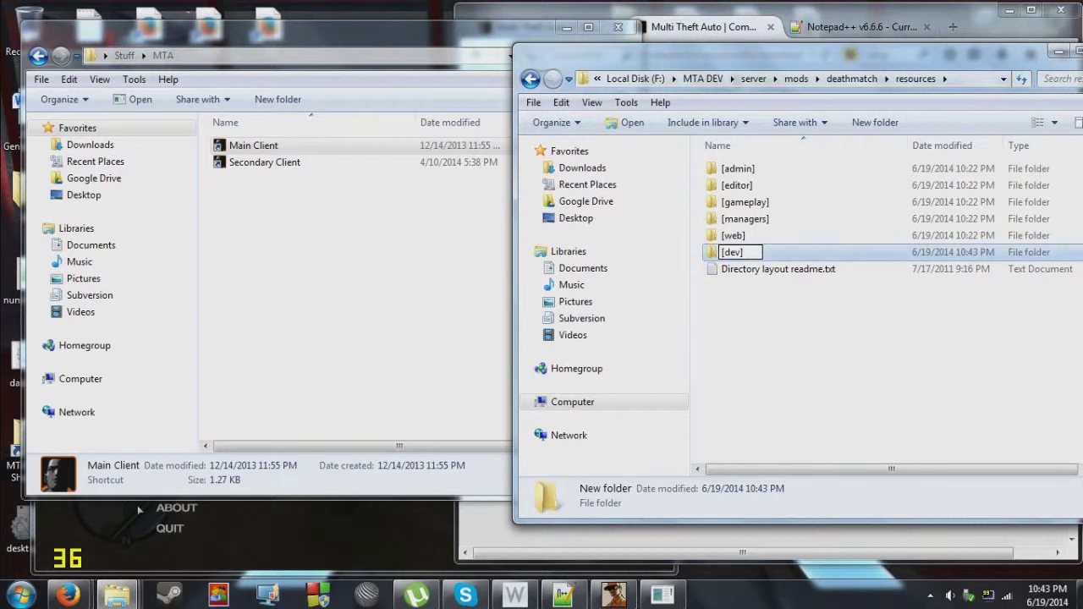
pyautogui.press('Return')
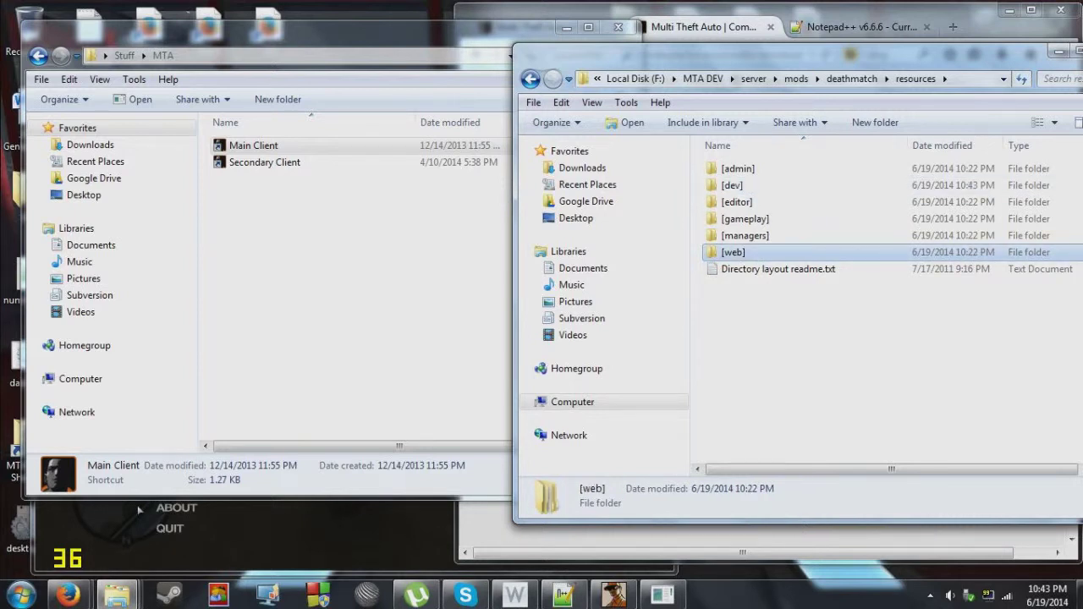
pyautogui.doubleClick(732, 185)
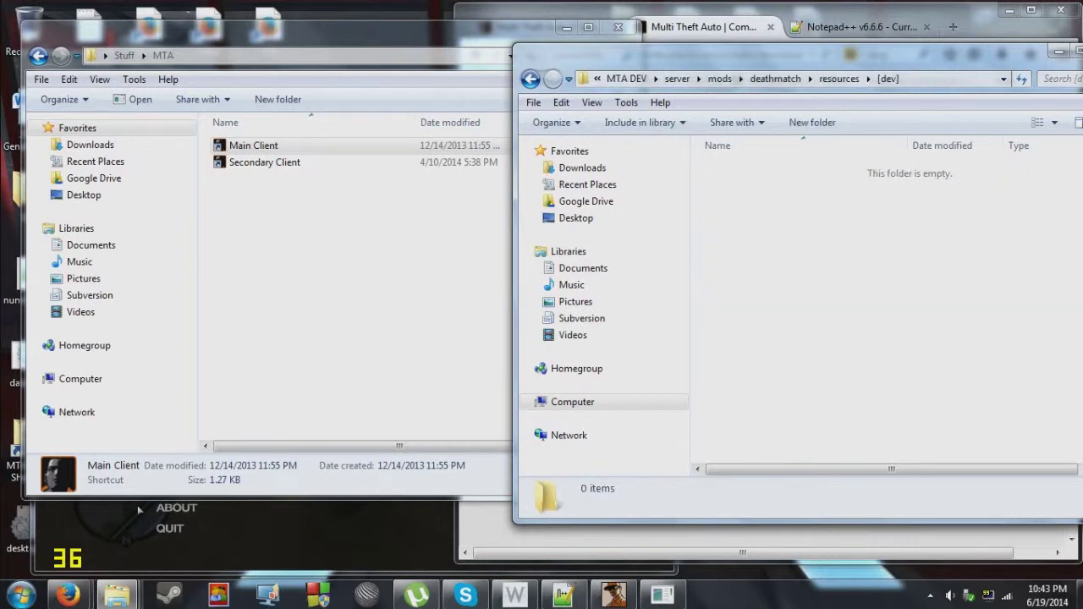
pyautogui.rightClick(772, 247)
# Paste the speedometer zip into [dev] and check that it contains speedo.lua.
pyautogui.click(810, 358)
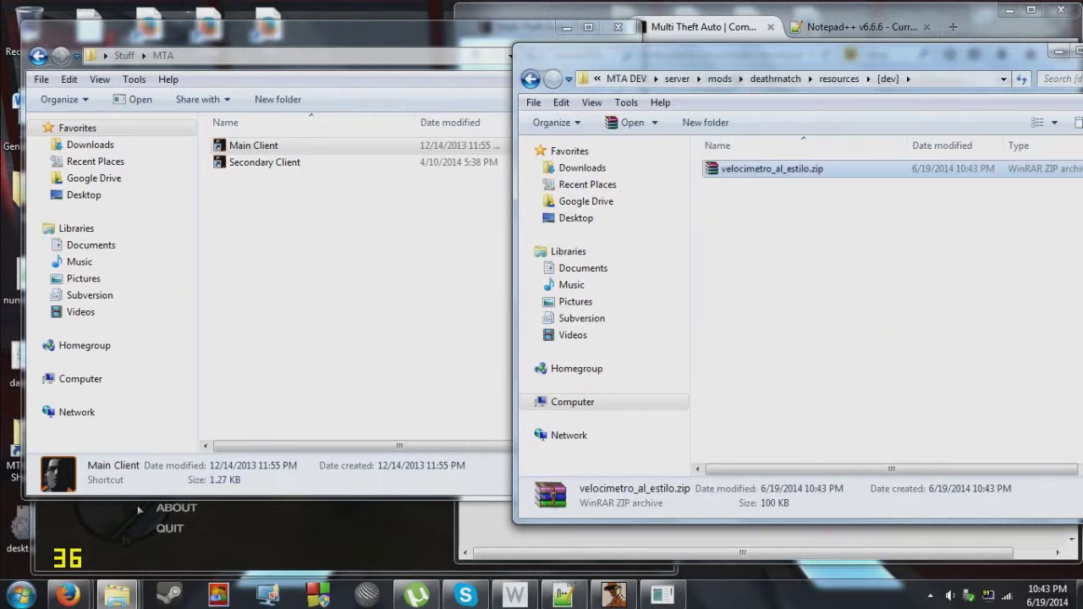
pyautogui.press('Return')
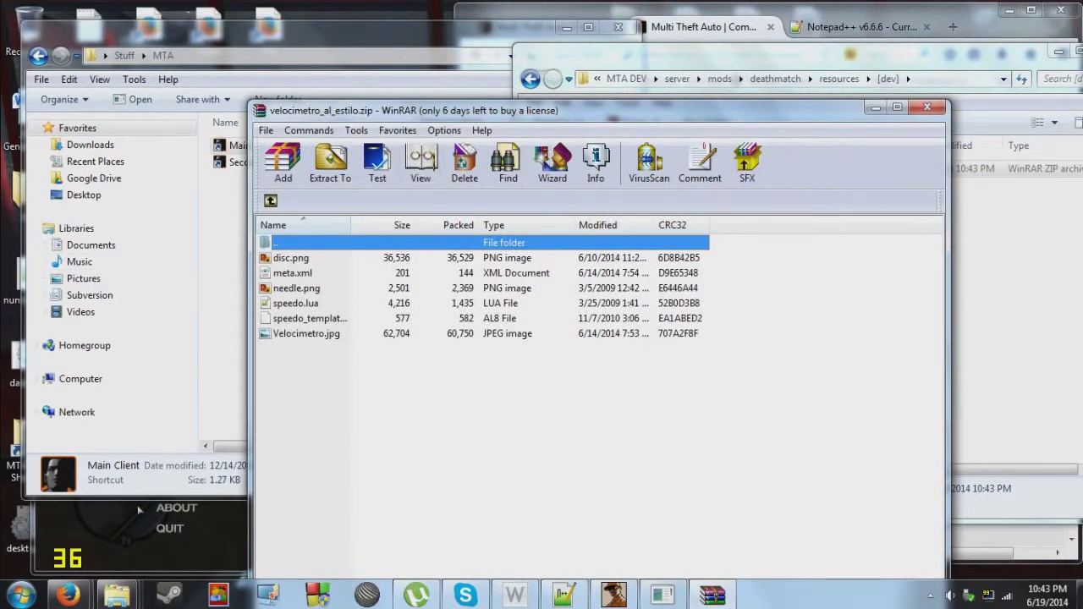
pyautogui.press('s')
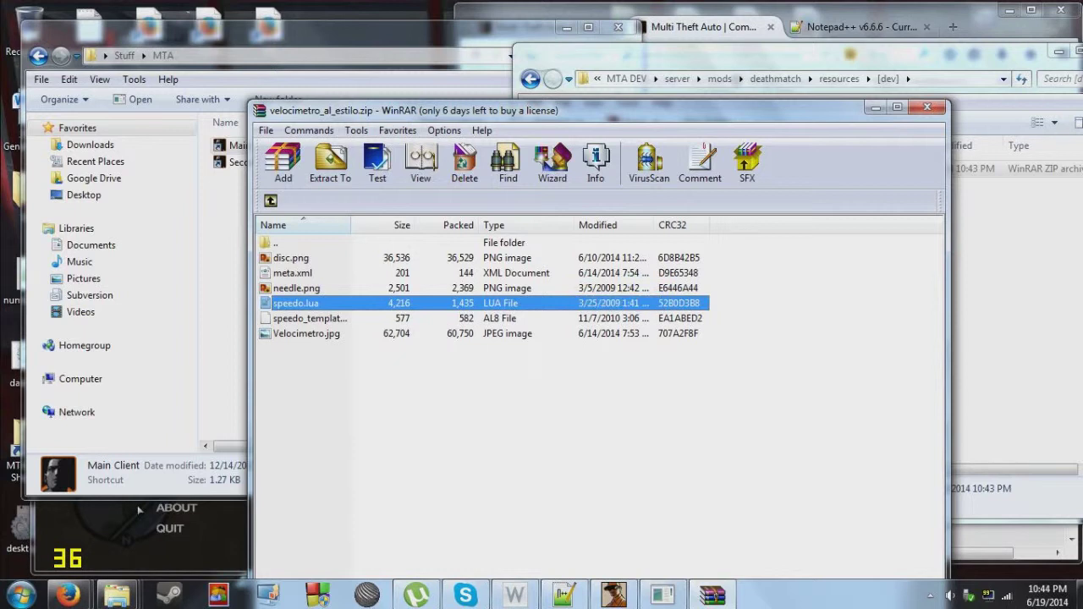
pyautogui.hotkey('alt', 'F4')
# Rename the pasted archive to speedo.zip.
pyautogui.press('Menu')
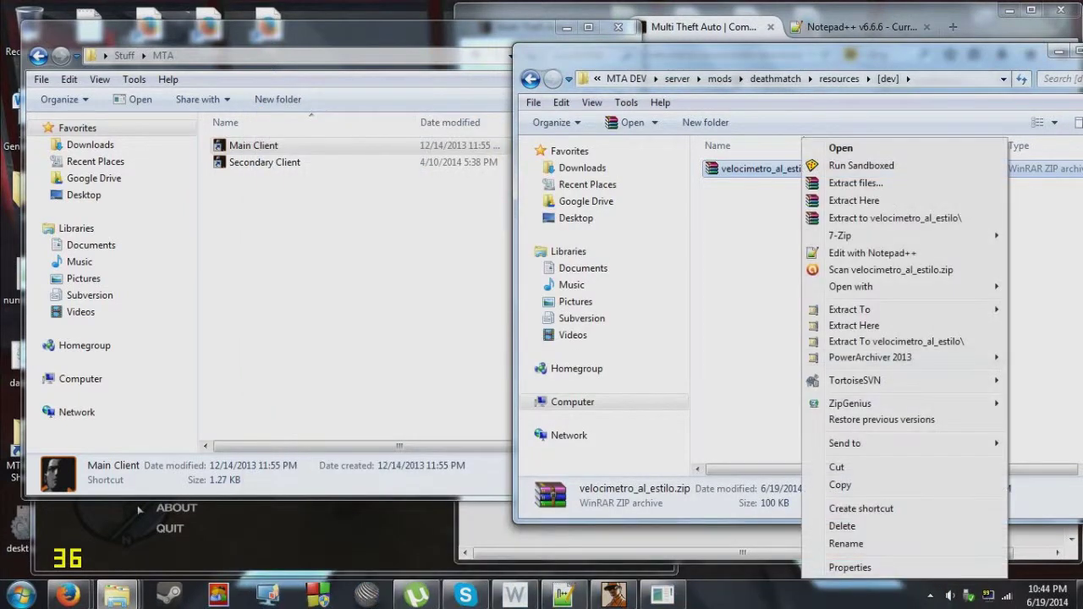
pyautogui.write('m')
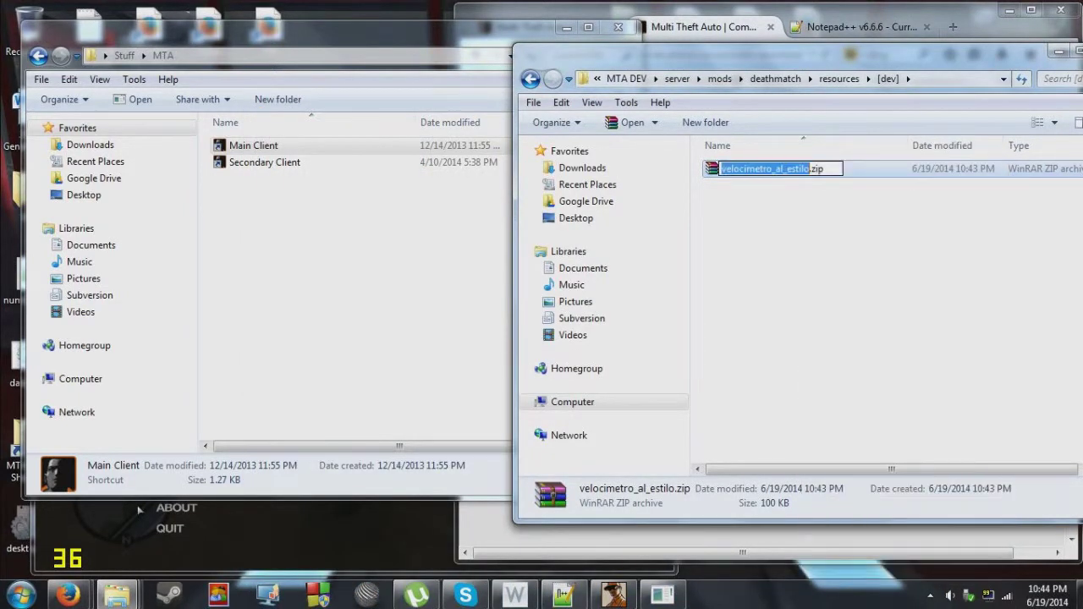
pyautogui.write('speedo')
pyautogui.press('Return')
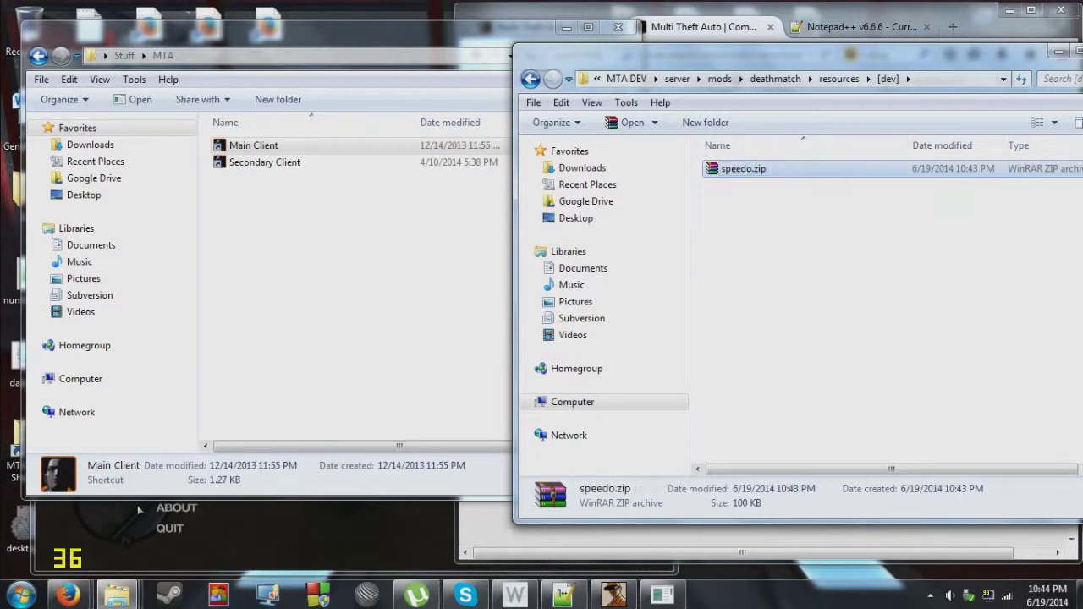
pyautogui.click(344, 547)
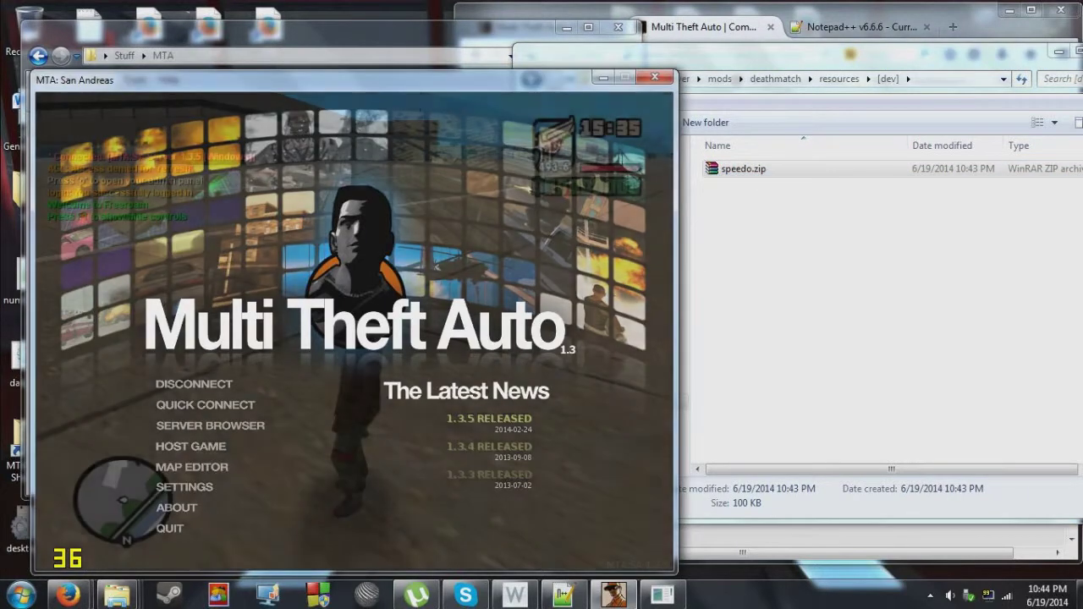
# In the F8 console, try running 'start speedo', fixing the mistyped command.
pyautogui.press('Escape')
pyautogui.press('F8')
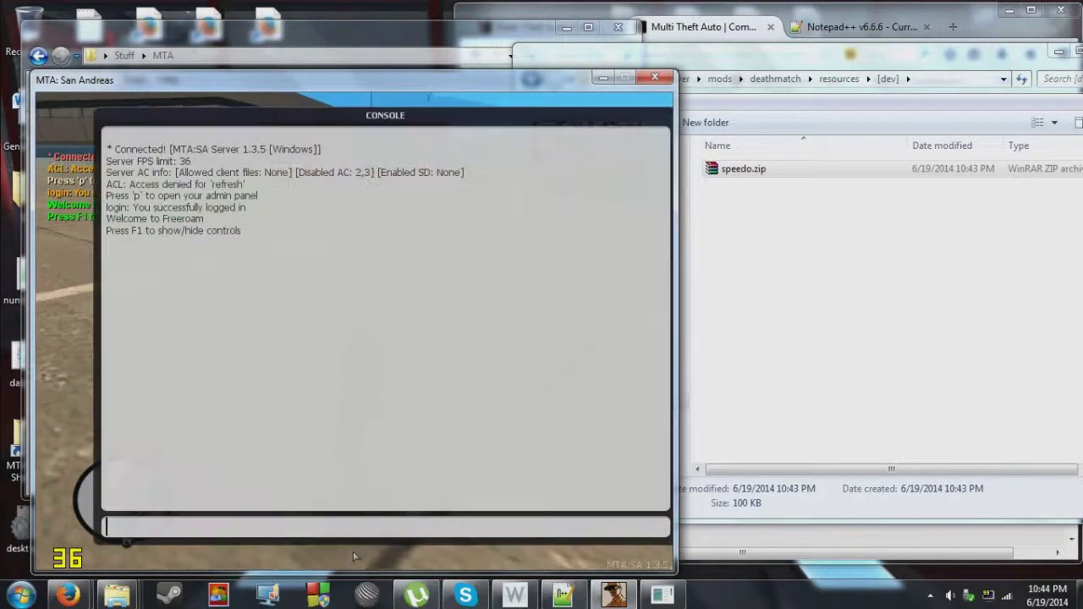
pyautogui.write('start s')
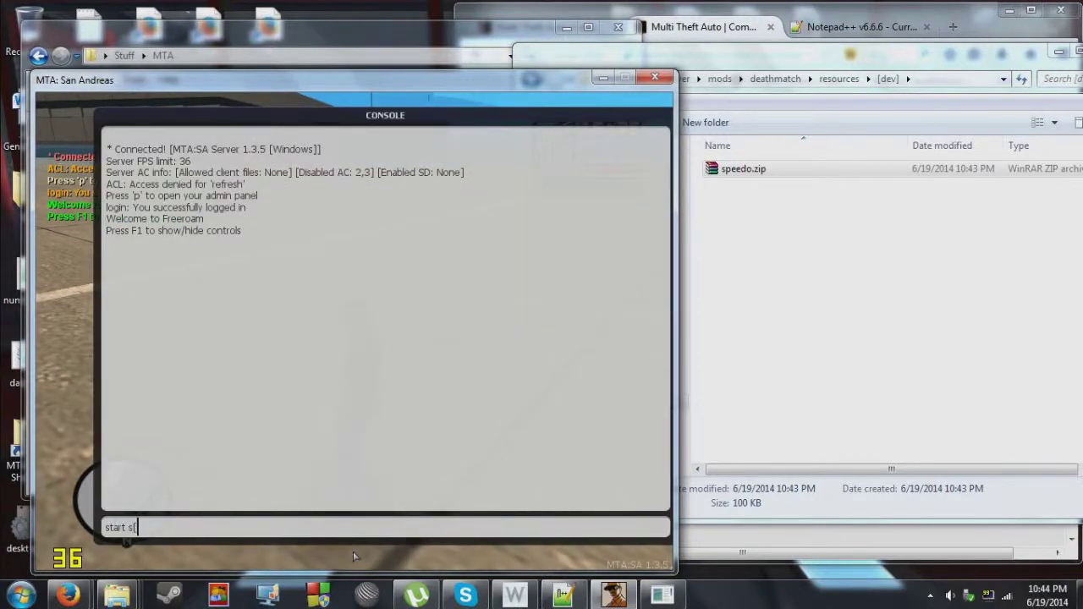
pyautogui.write('[eedp')
pyautogui.press('Return')
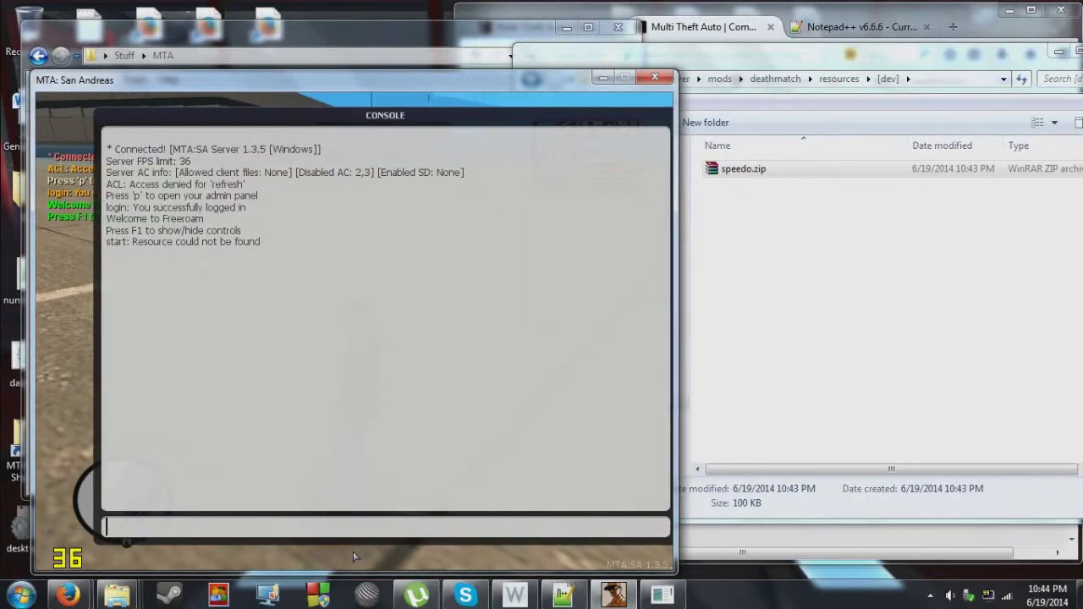
pyautogui.press('Up')
pyautogui.press('BackSpace')
pyautogui.press('BackSpace')
pyautogui.press('BackSpace')
pyautogui.press('BackSpace')
pyautogui.press('BackSpace')
pyautogui.write('peedo')
pyautogui.press('Return')
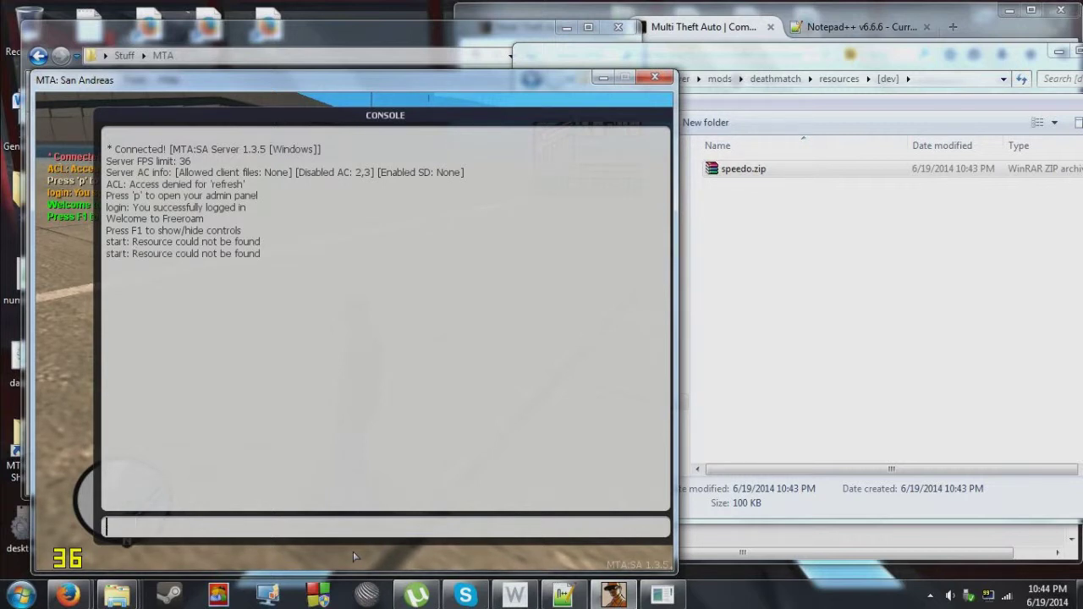
# Run 'refresh' so the new speedo resource loads (54 loaded, 0 failed).
pyautogui.press('F8')
pyautogui.press('F8')
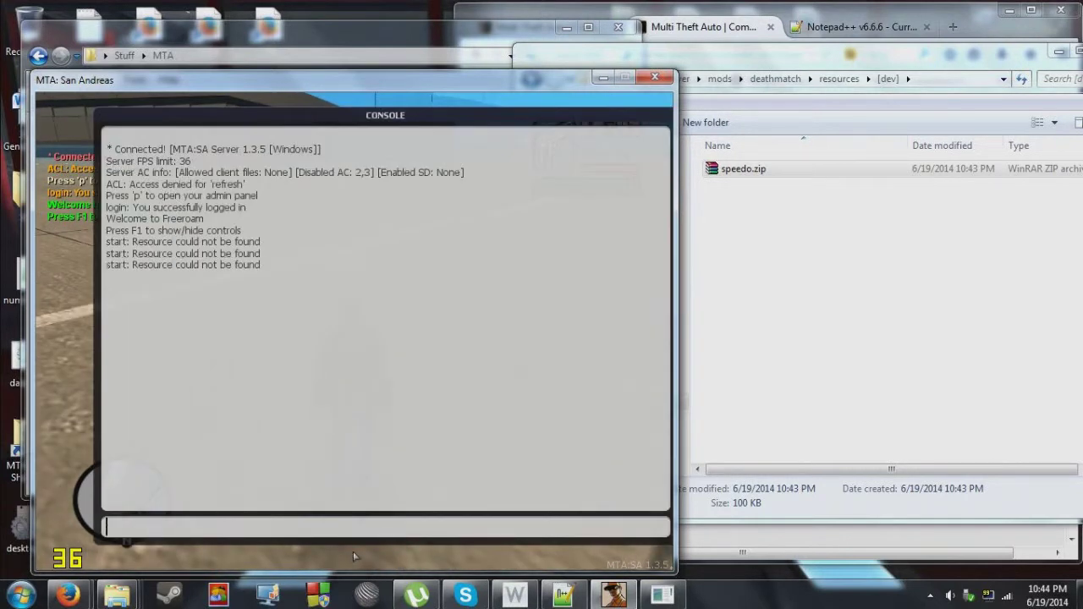
pyautogui.press('Return')
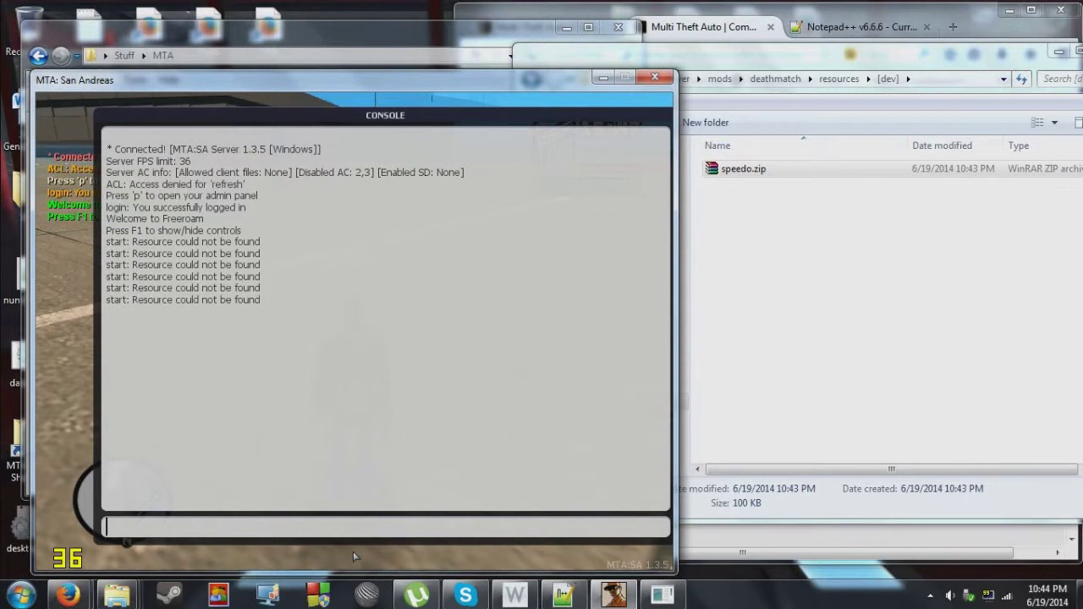
pyautogui.write('refresh')
pyautogui.press('Return')
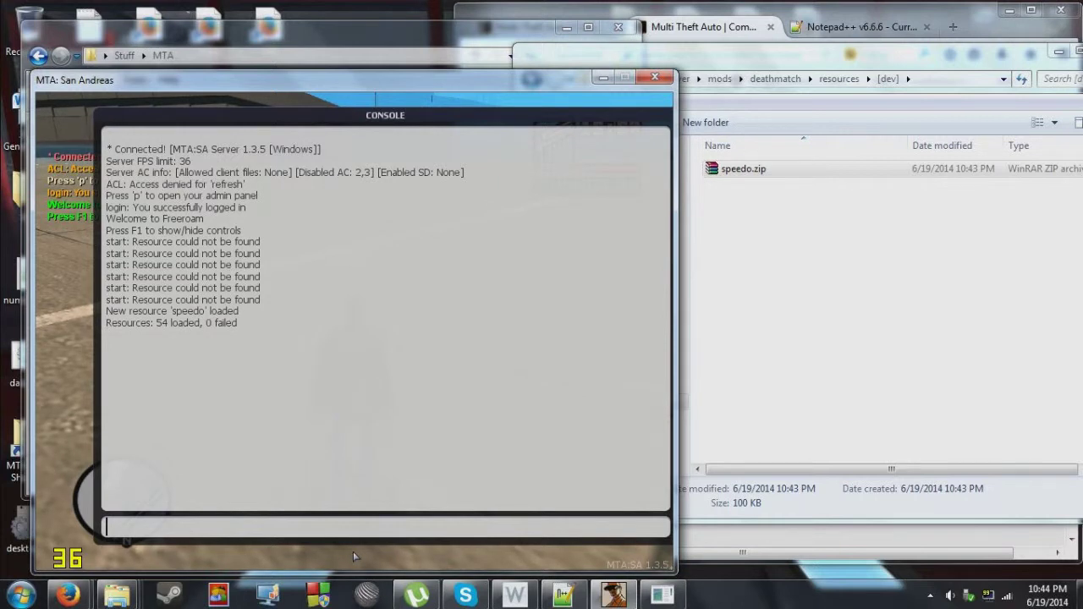
# Check in Explorer that speedo.zip sits in the [dev] folder.
pyautogui.hotkey('alt', 'Tab')
pyautogui.press('BackSpace')
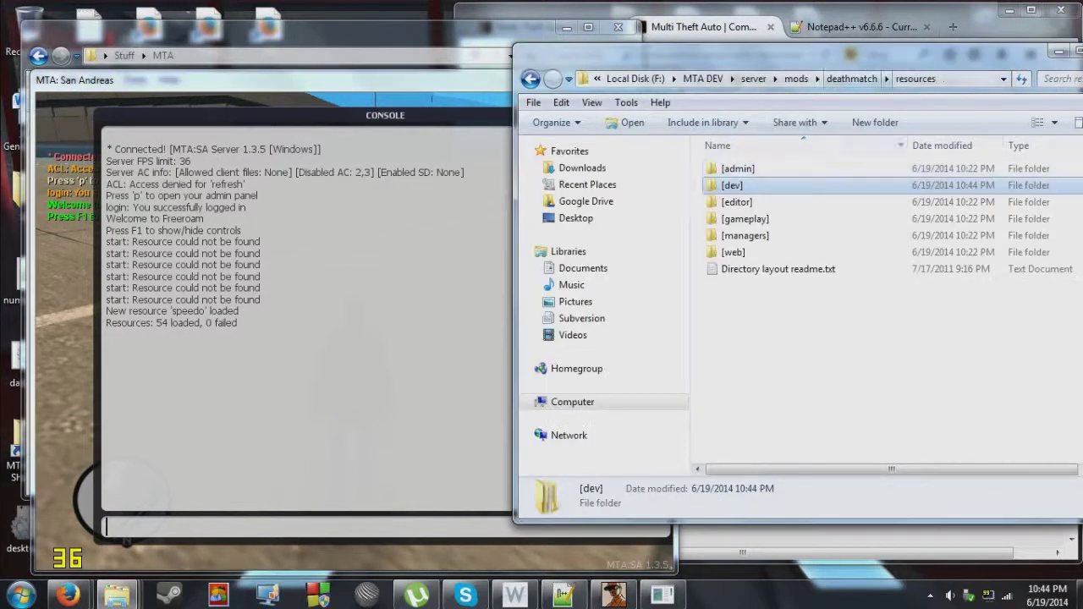
pyautogui.press('Return')
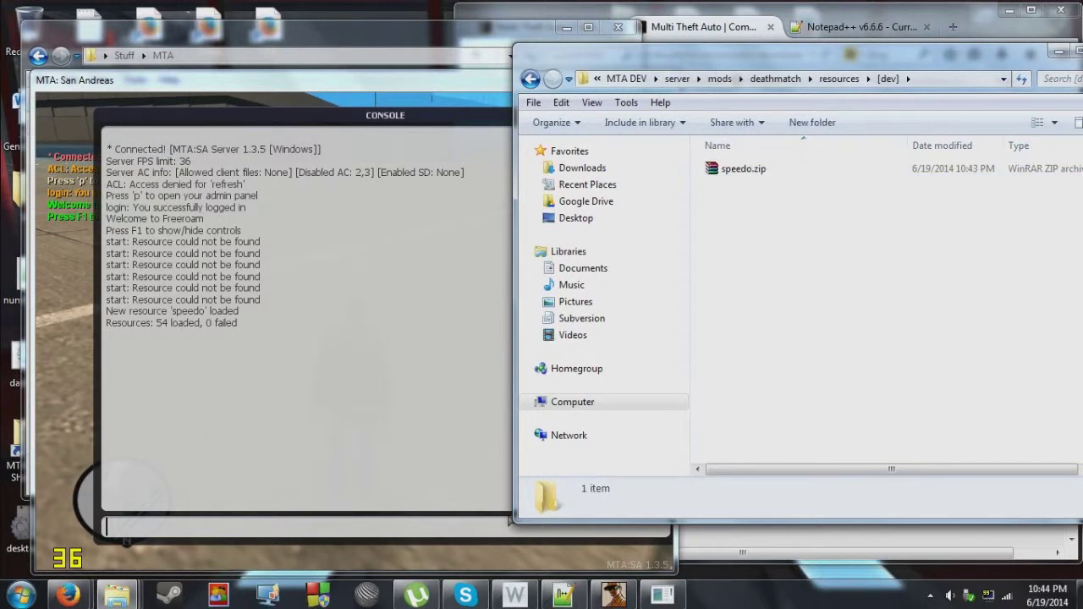
# Run 'start speedo' in the console until the resource reports started, then close it.
pyautogui.click(271, 530)
pyautogui.write('start ')
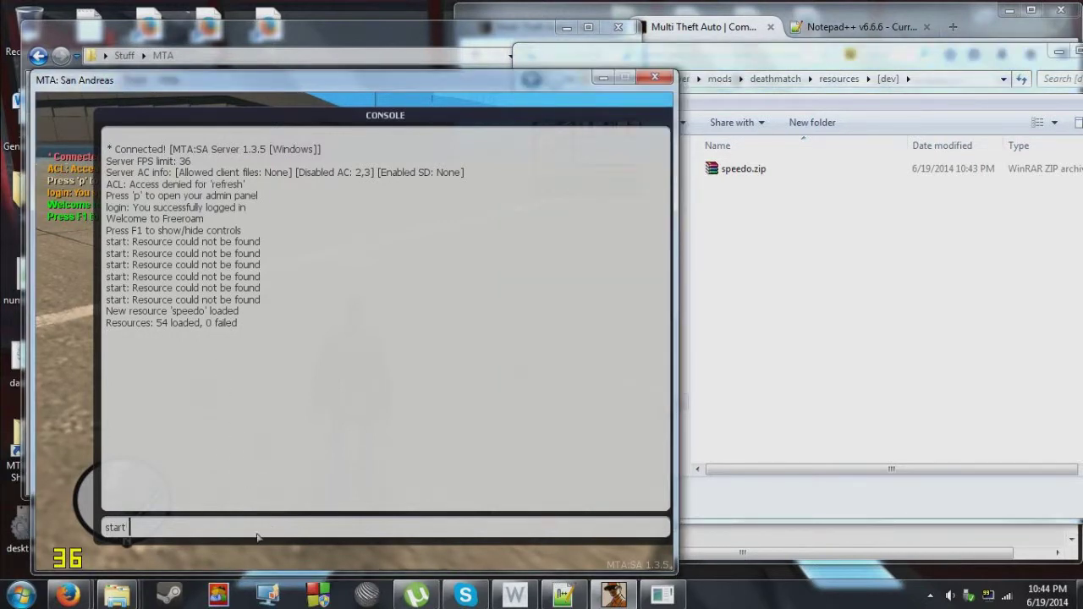
pyautogui.write('spe')
pyautogui.write('edo')
pyautogui.press('Return')
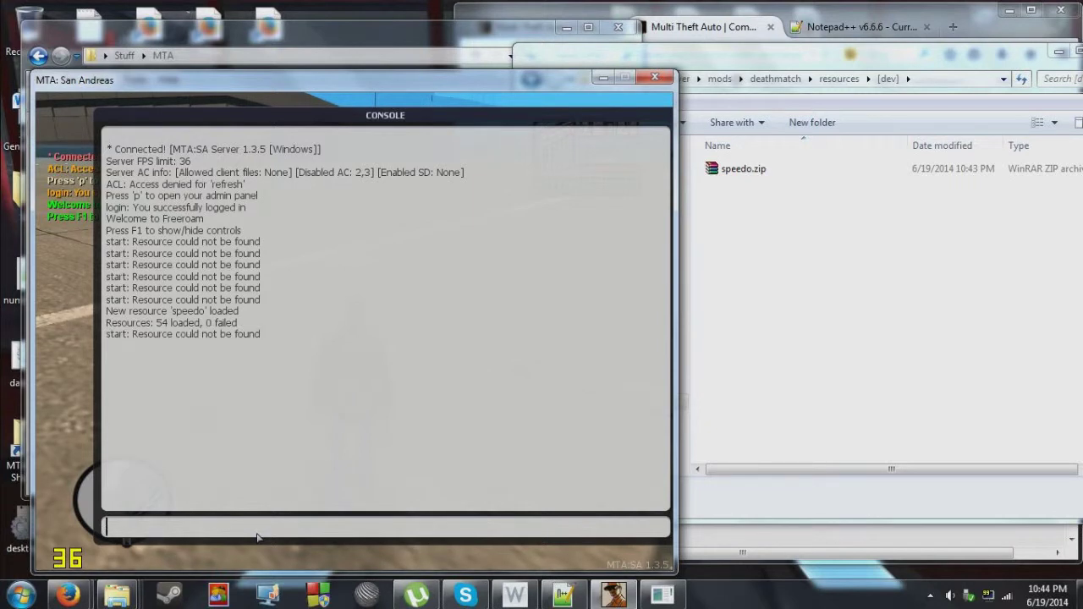
pyautogui.write('sto')
pyautogui.press('BackSpace')
pyautogui.press('BackSpace')
pyautogui.press('BackSpace')
pyautogui.write('start speedo')
pyautogui.press('Return')
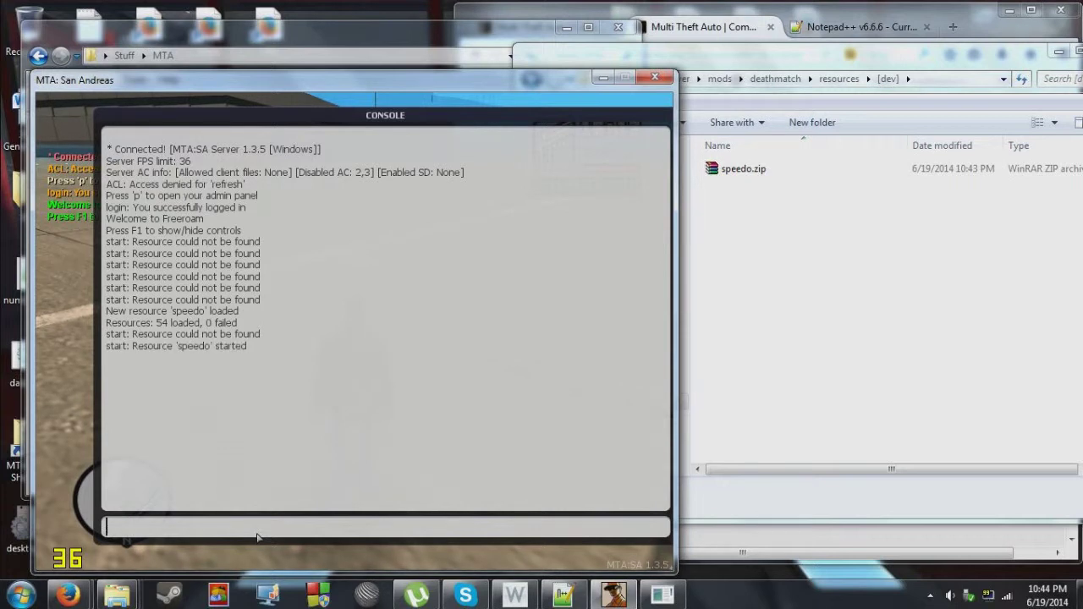
pyautogui.press('F8')
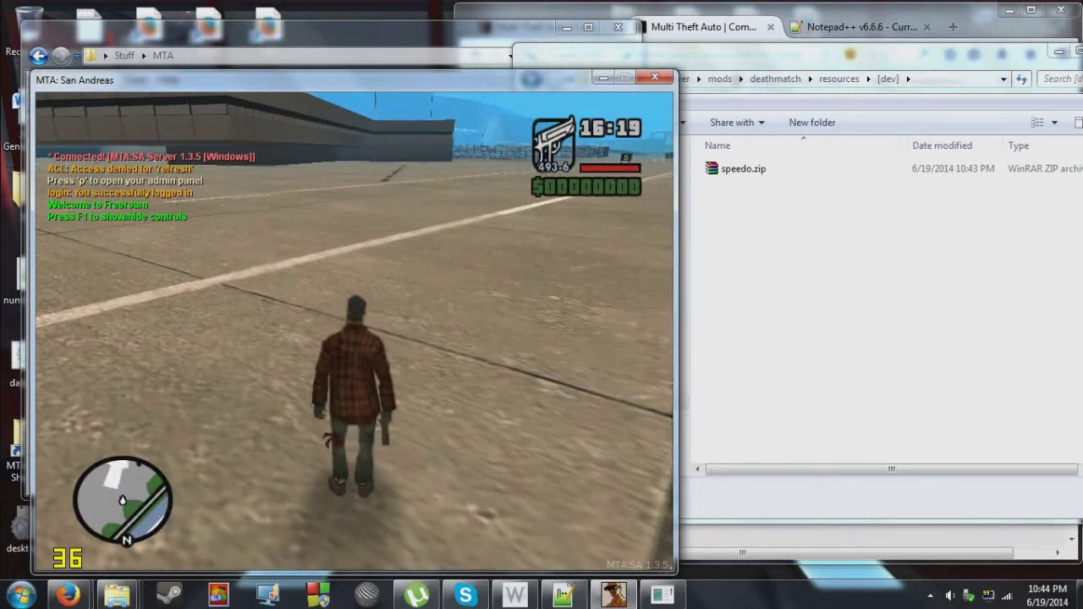
# Spawn a car with the /sv chat command and get into the teal Infernus.
pyautogui.write('t/sv')
pyautogui.press('Return')
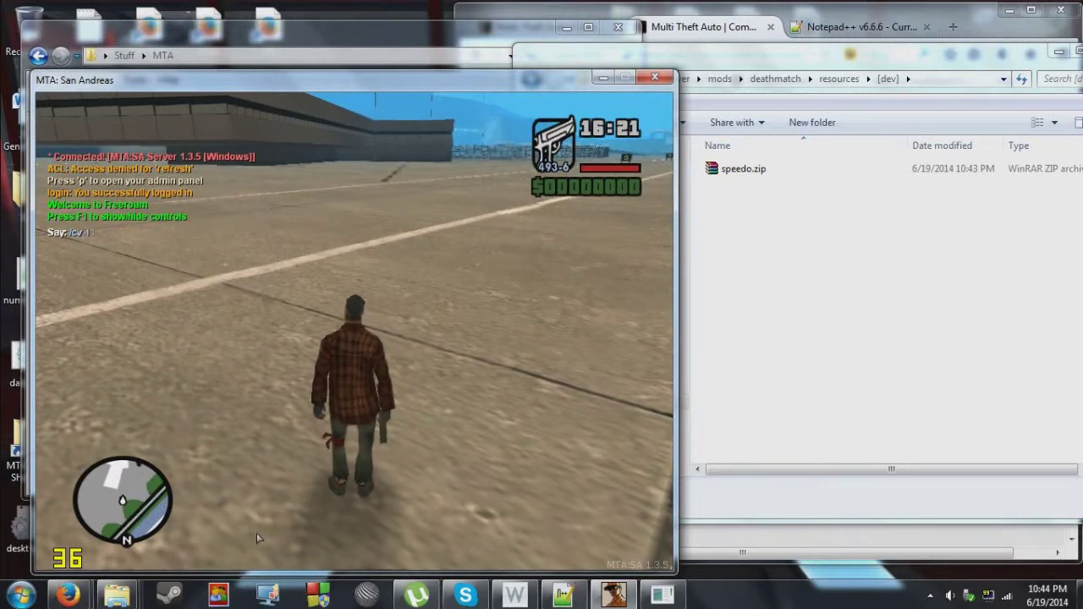
pyautogui.press('f')
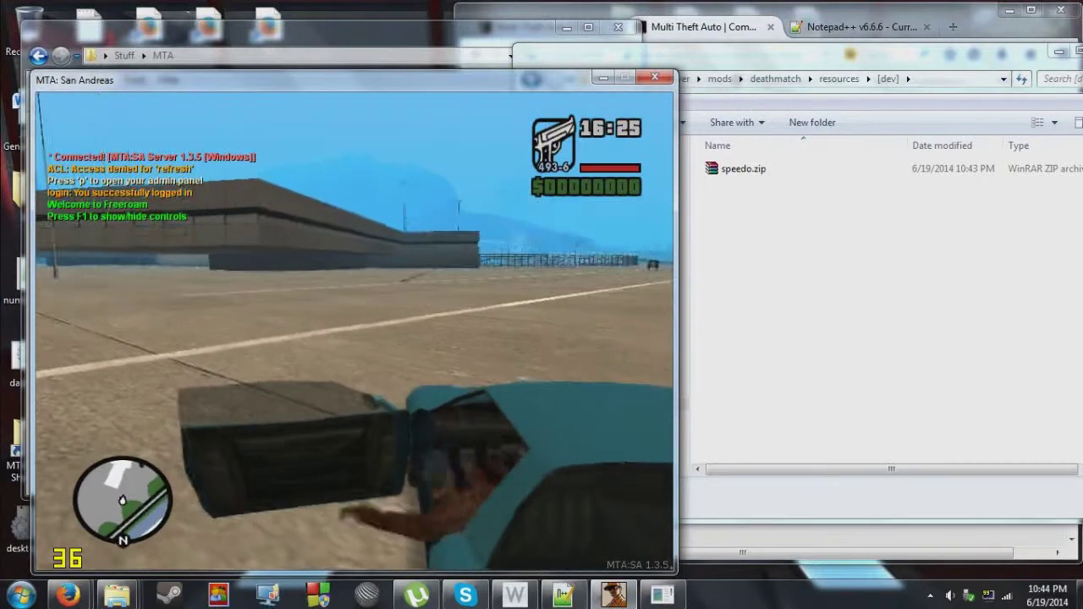
# Drive the Infernus with the speedometer showing, then enter a stop speedo command in the console.
pyautogui.press('w')
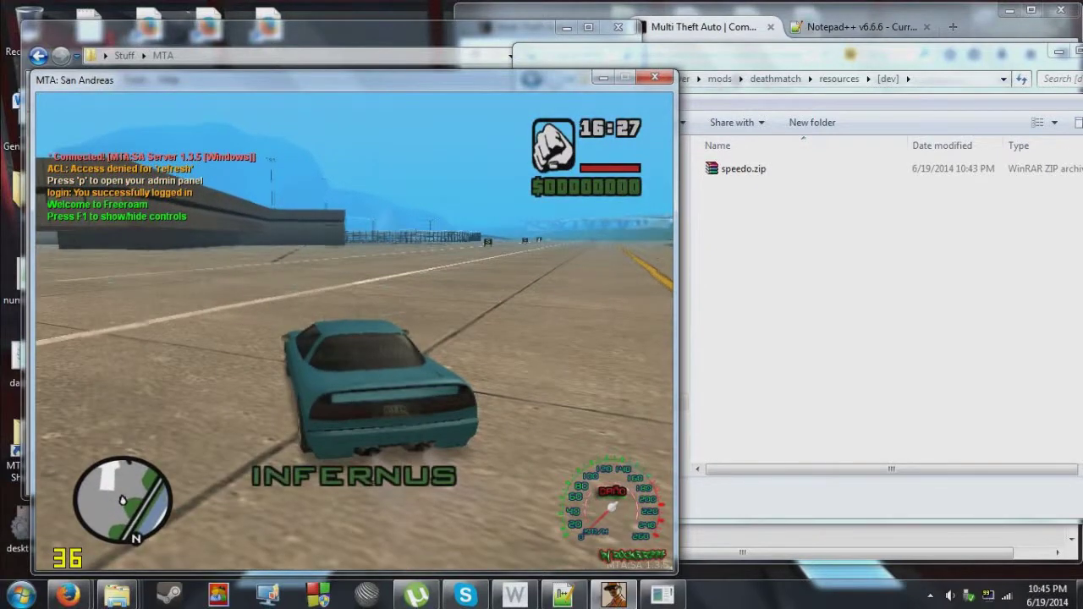
pyautogui.press('d')
pyautogui.press('w')
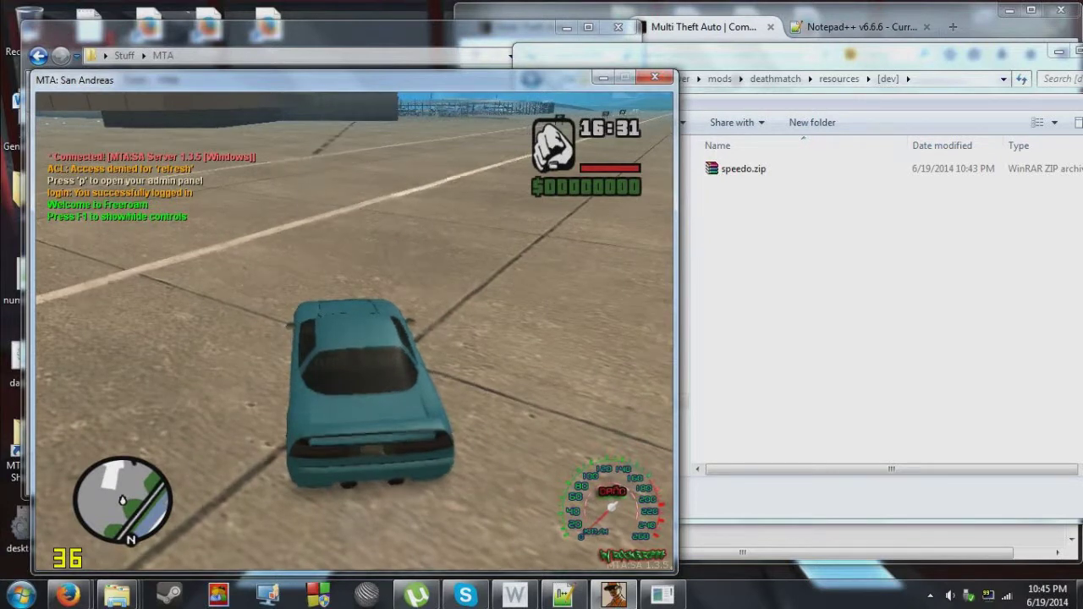
pyautogui.press('F8')
pyautogui.write('start speedo')
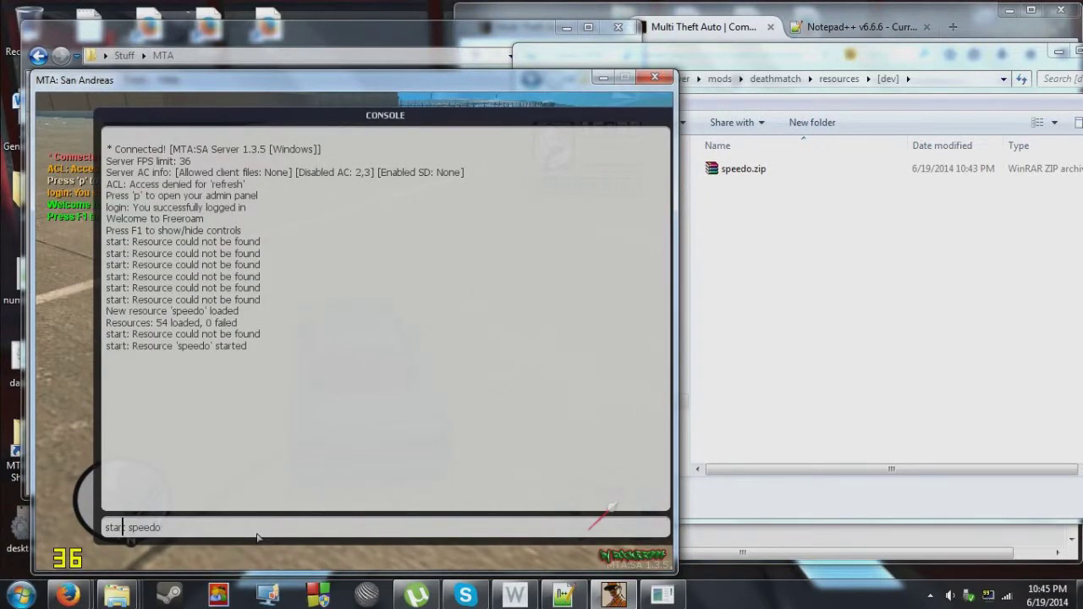
pyautogui.write('stop')
# Run 'stop speedo', 'start speedo' and 'restart speedo' in the console, then resume driving.
pyautogui.press('Return')
pyautogui.press('Up')
pyautogui.press('Return')
pyautogui.press('Up')
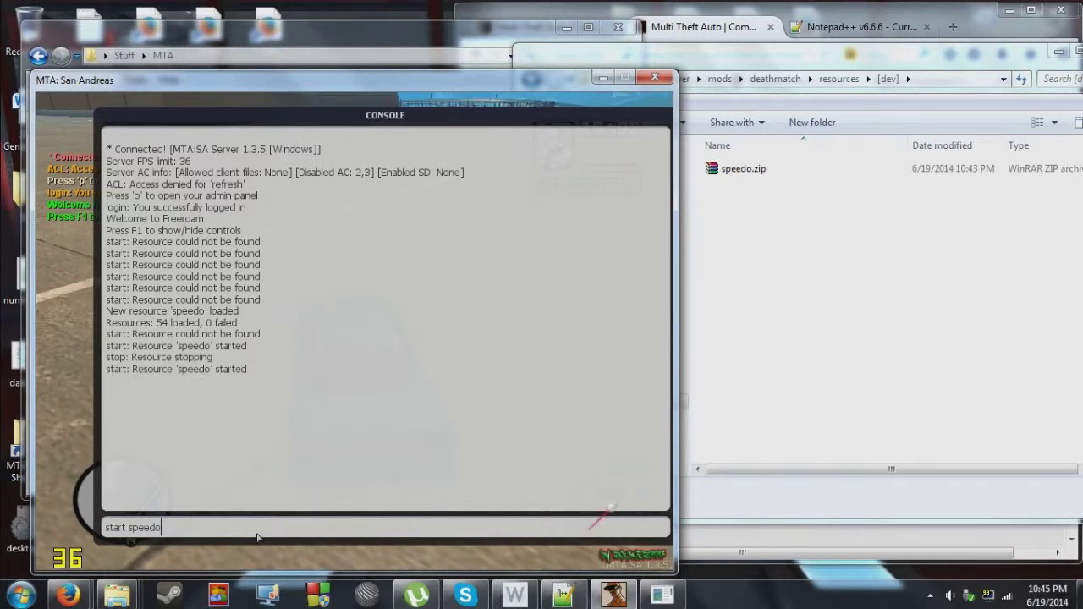
pyautogui.write('re')
pyautogui.press('Return')
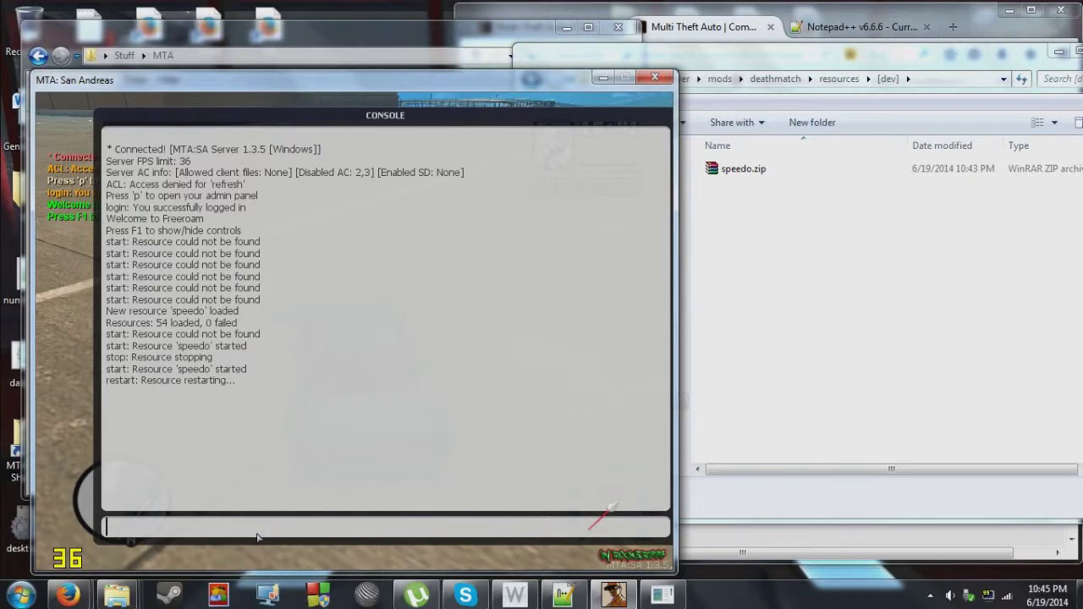
pyautogui.press('F8')
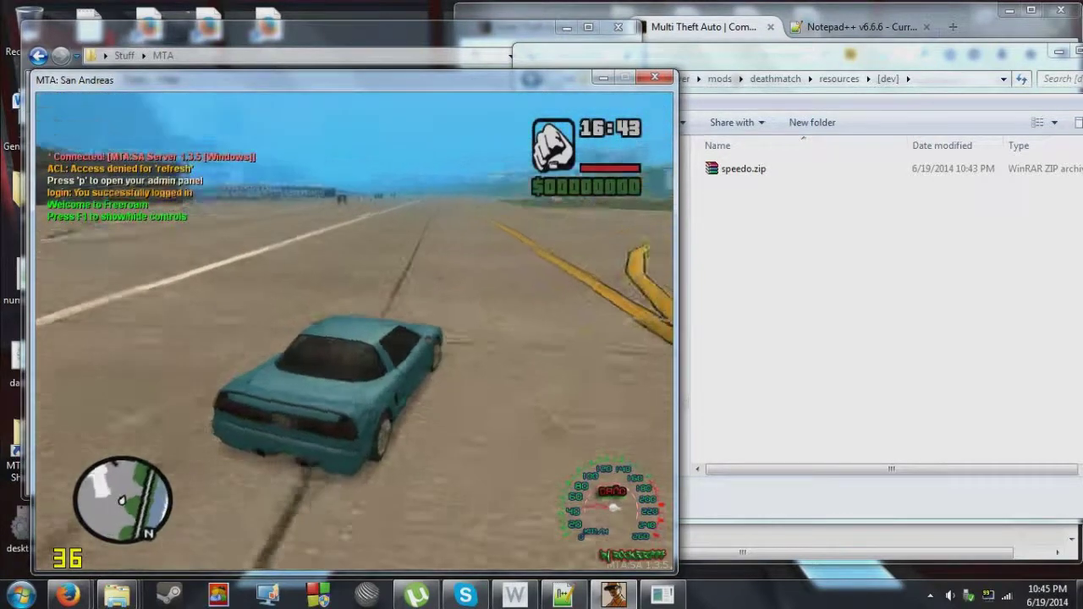
# Drive the Infernus forward and around to the left with the speedometer shown.
pyautogui.press('w')
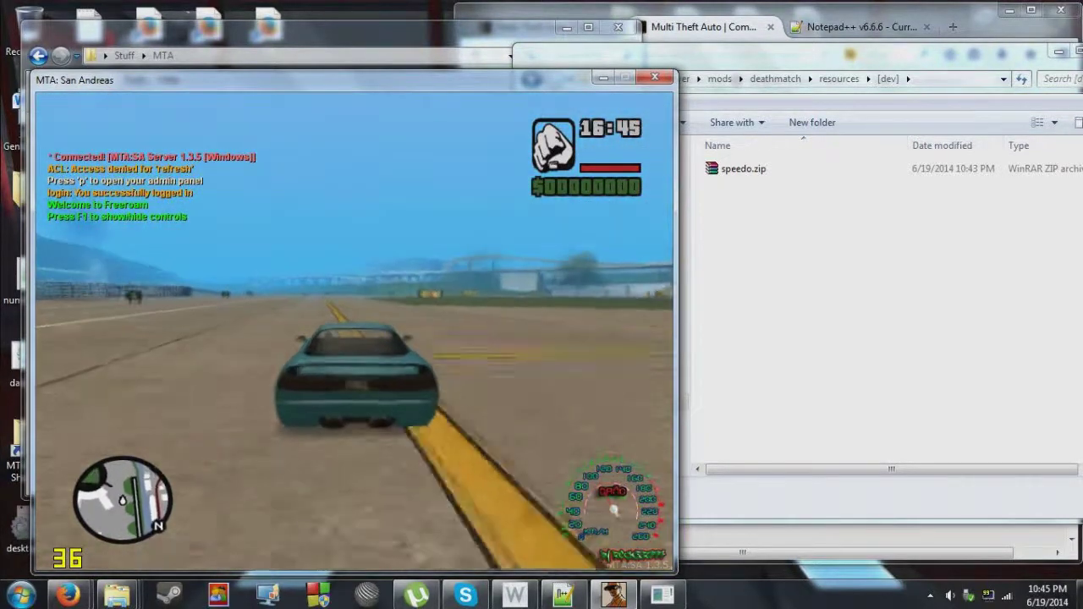
pyautogui.press('a')
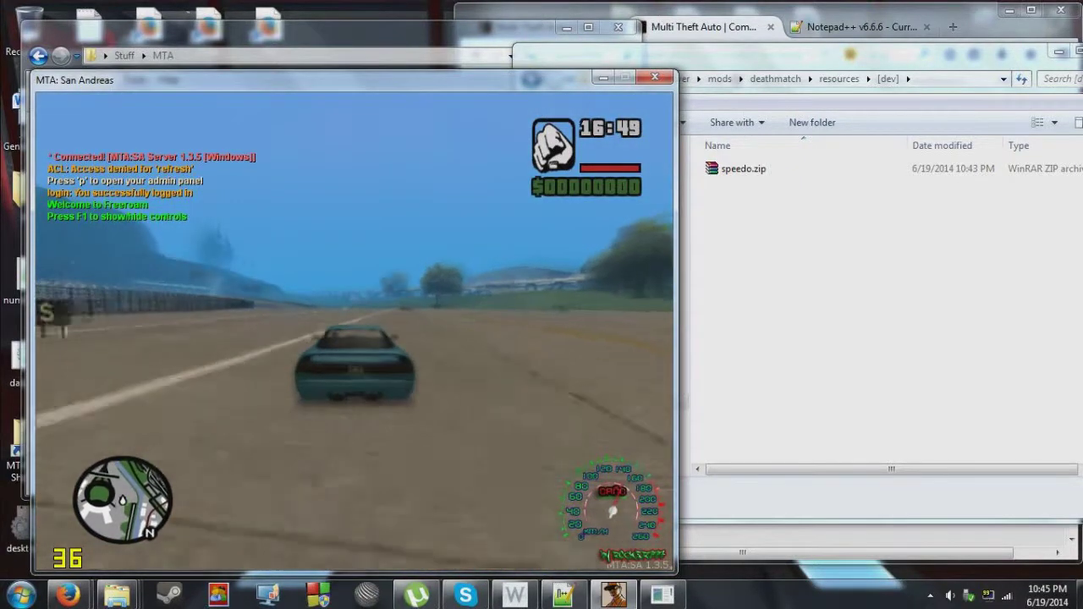
pyautogui.press('a')
pyautogui.press('a')
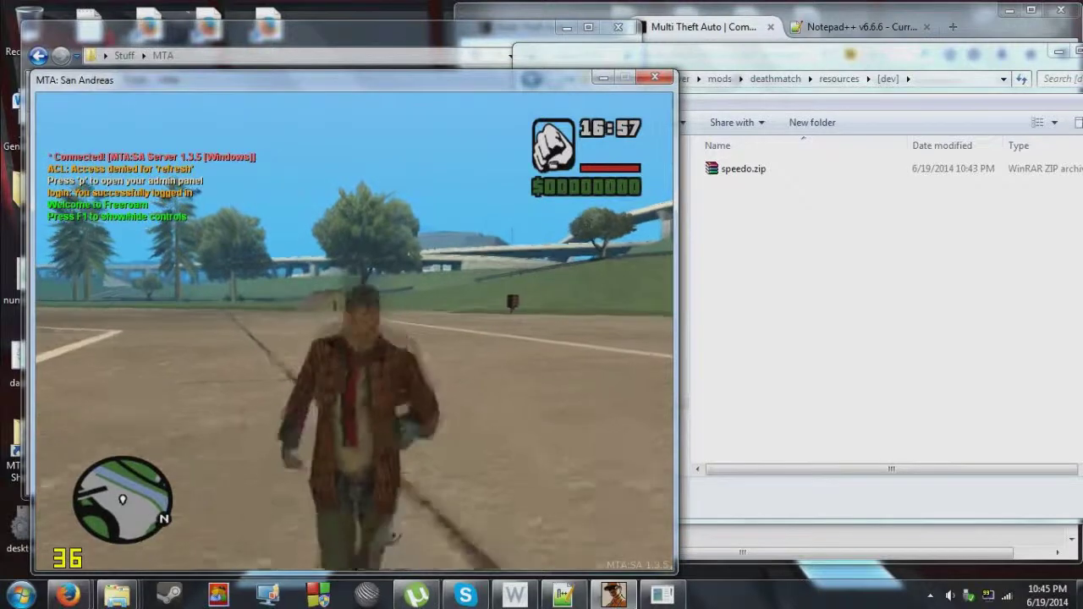
# Get out of the Infernus and run around and over it on foot.
pyautogui.press('f')
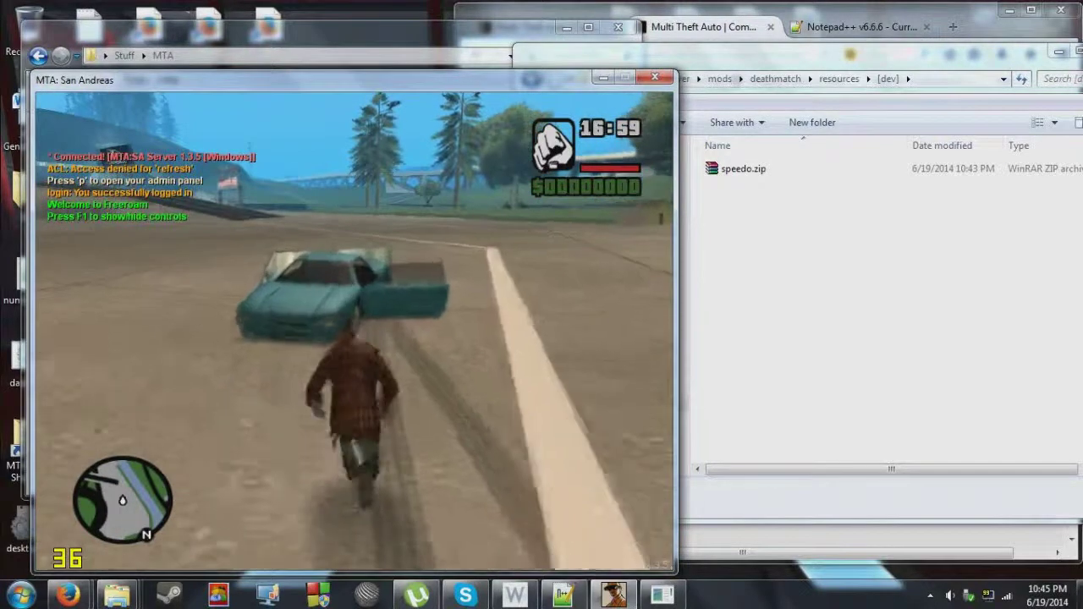
pyautogui.press('w')
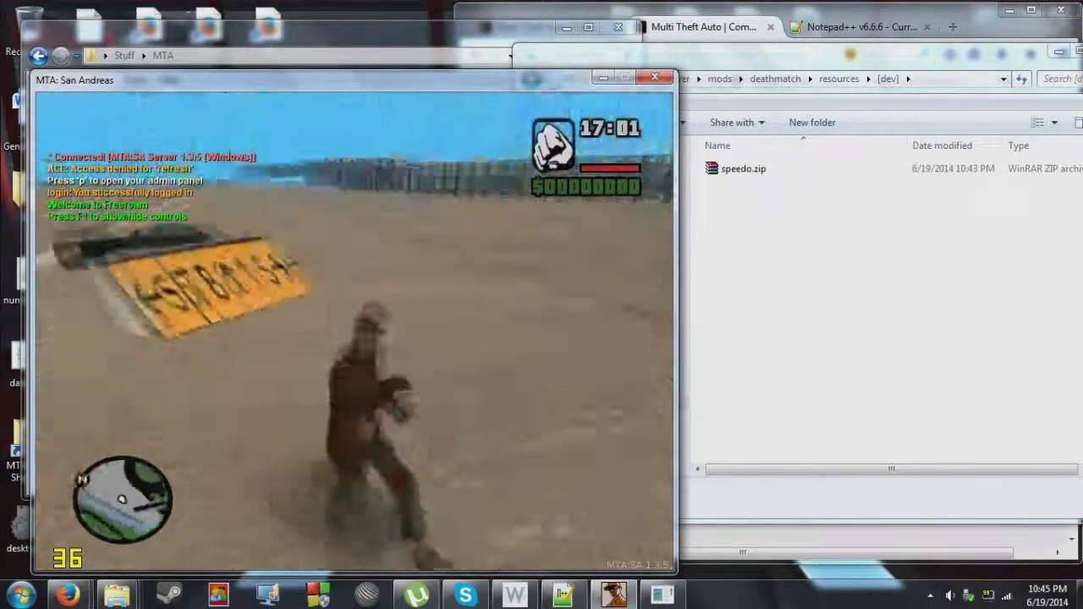
pyautogui.press('w')
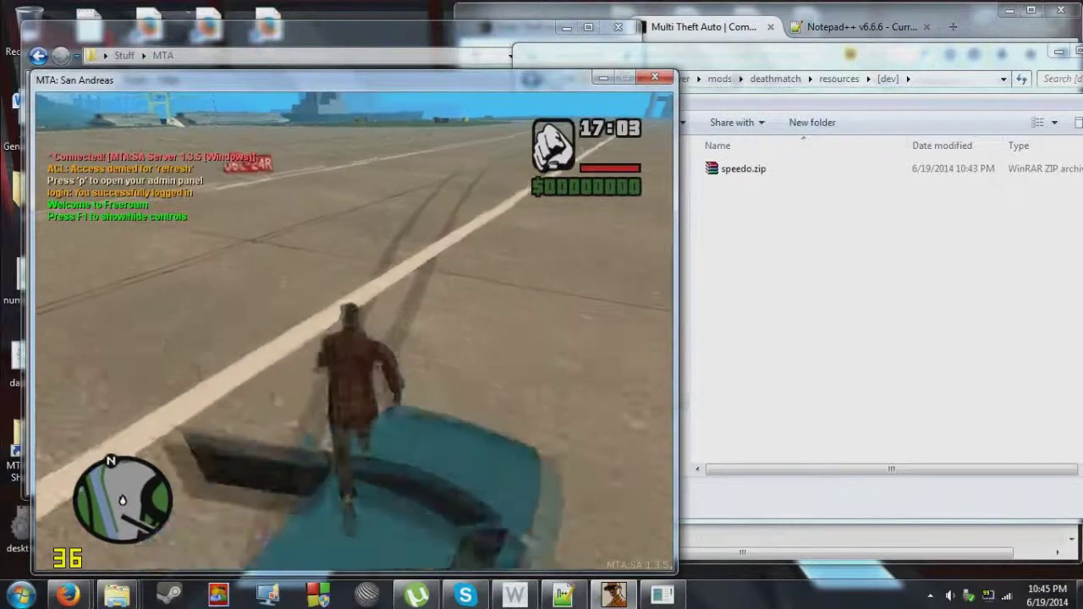
pyautogui.press('w')
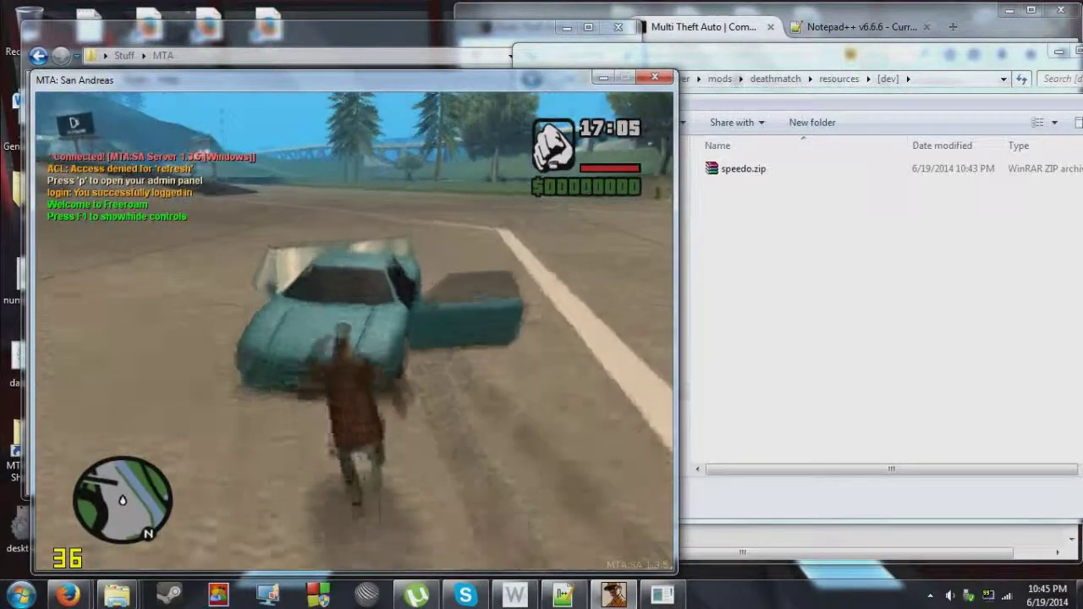
pyautogui.press('w')
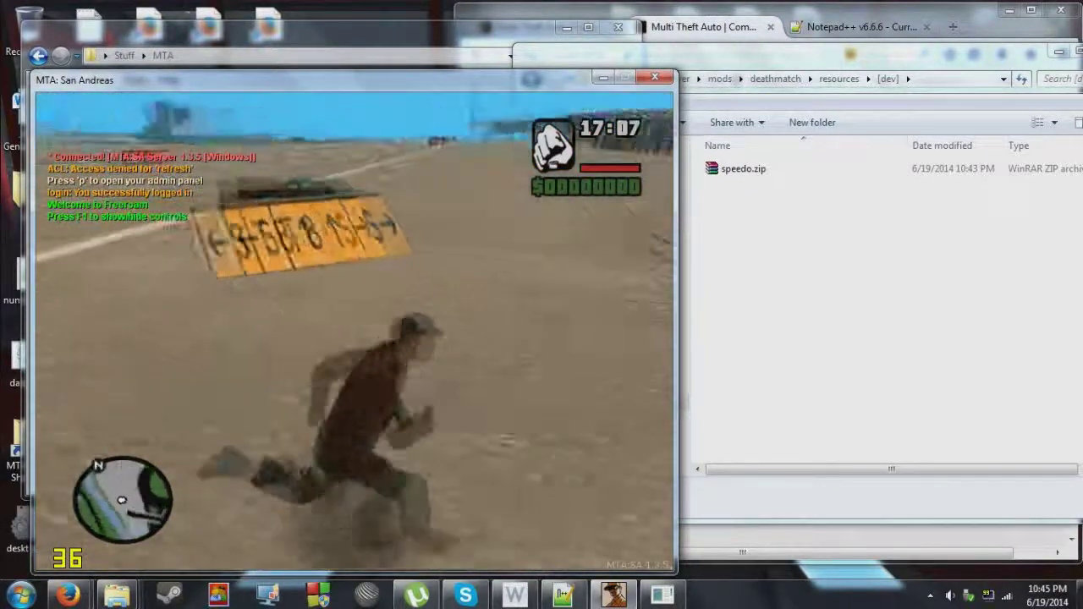
pyautogui.press('w')
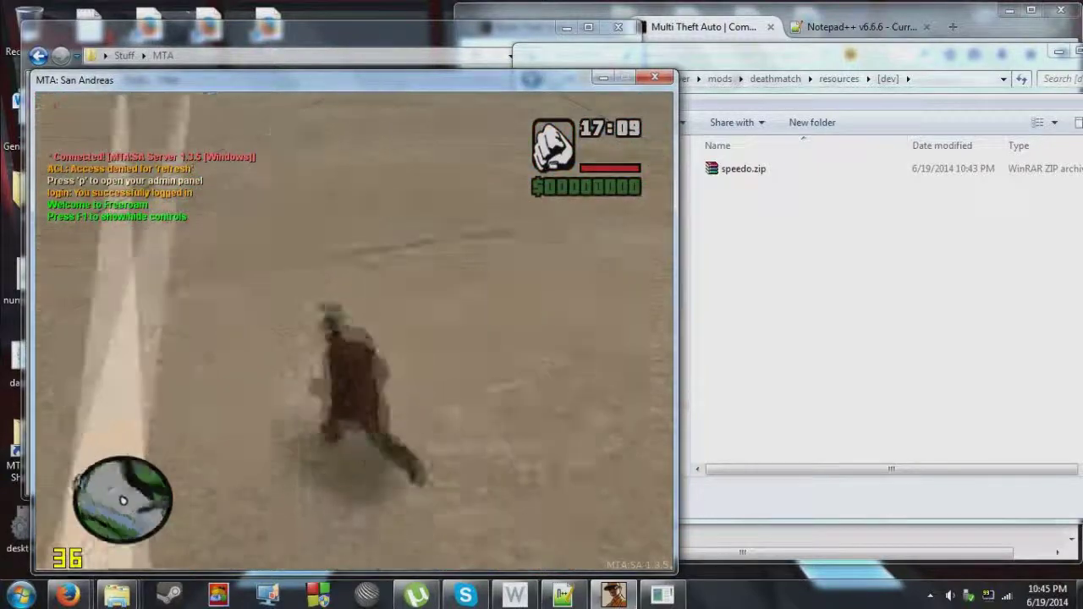
pyautogui.press('w')
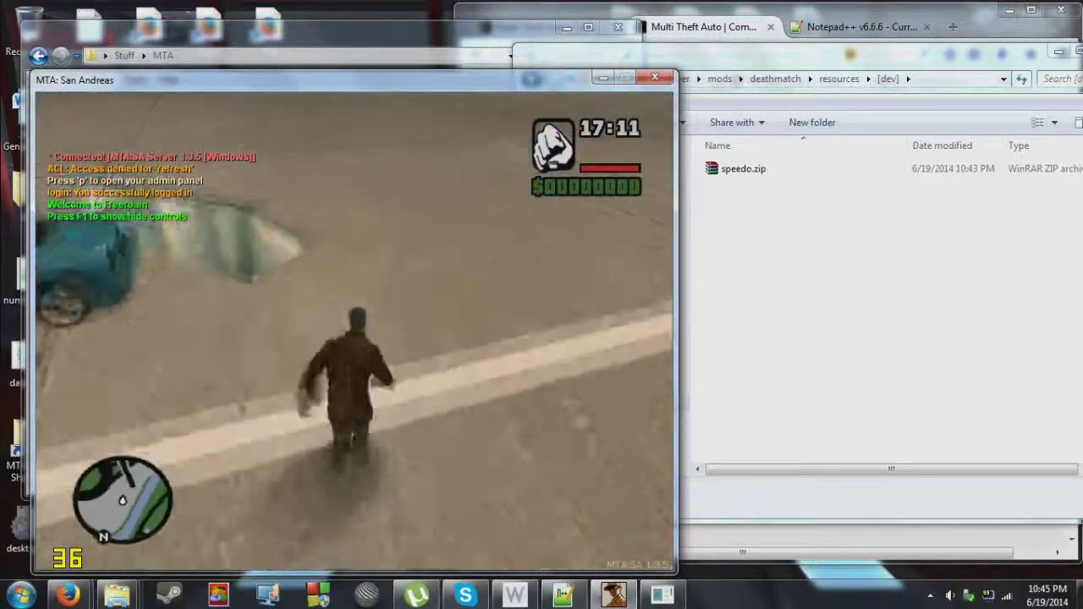